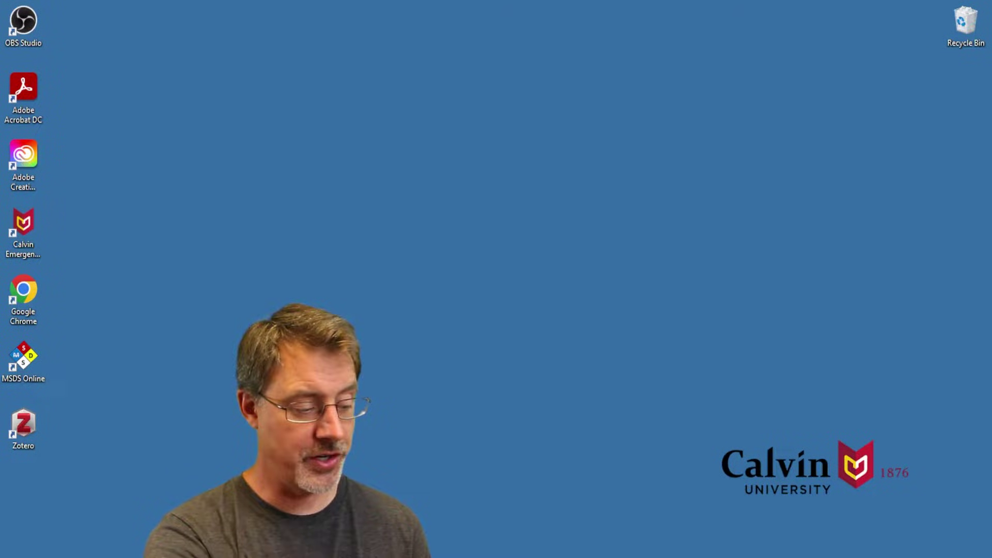
# Launch ArcGIS Pro from Windows search and start a project from the blank Map template.
pyautogui.press('super+s')
pyautogui.write('ar')
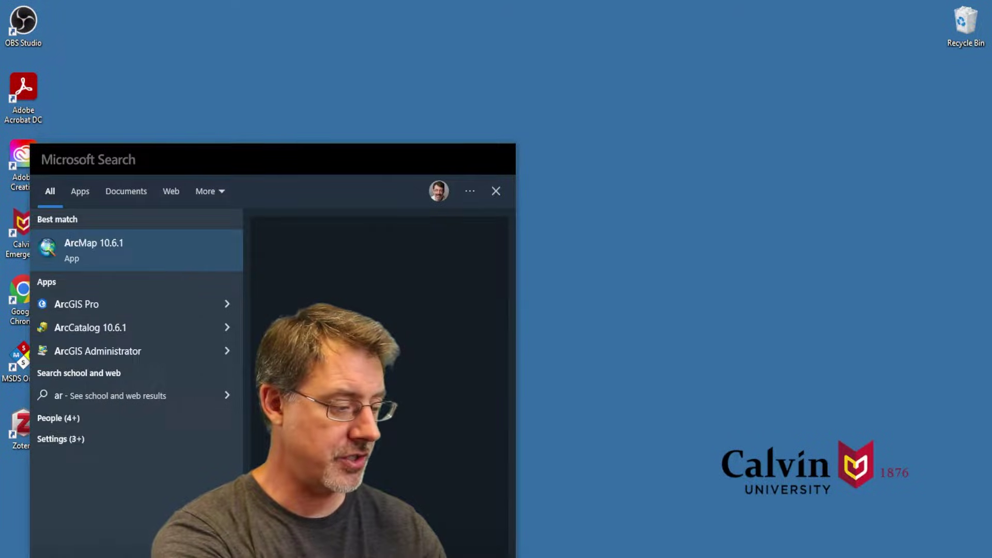
pyautogui.write('c')
pyautogui.click(116, 243)
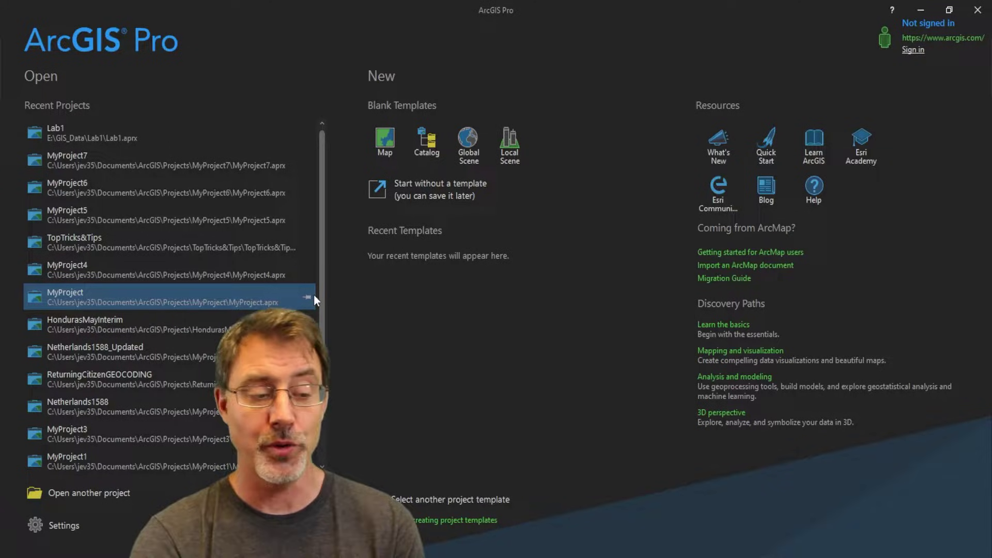
pyautogui.click(314, 296)
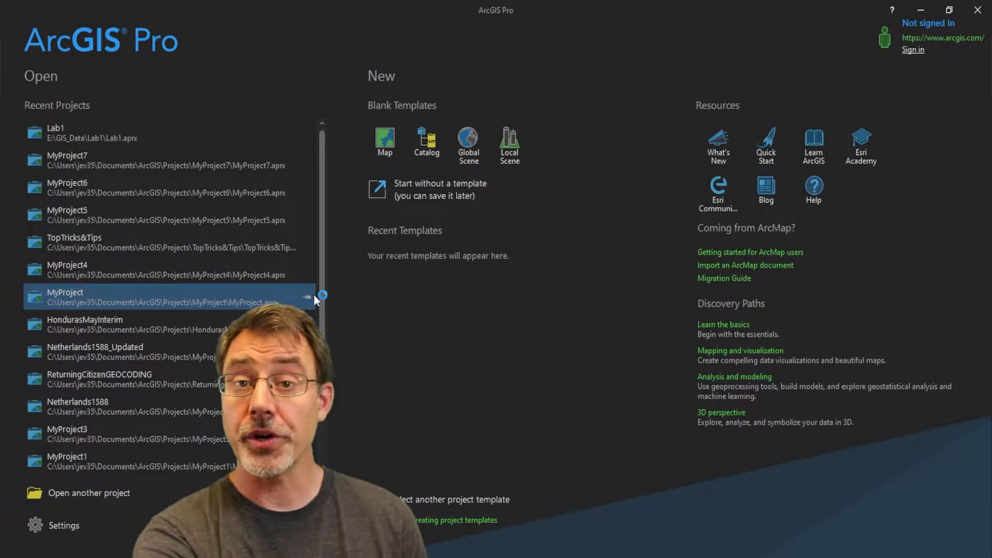
# Create the Map project named Lab1 with its location set to E:\GIS_Data.
pyautogui.click(385, 135)
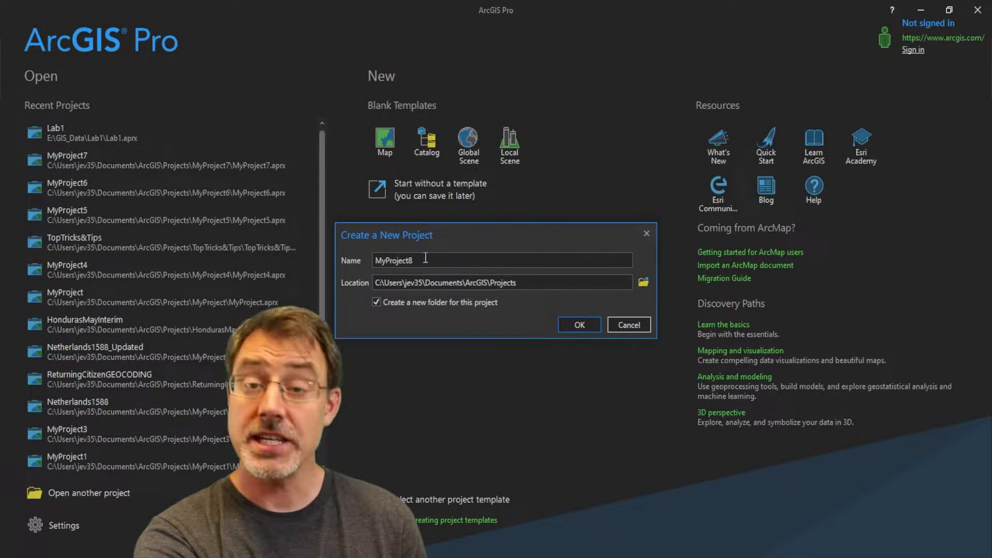
pyautogui.moveTo(425, 258); pyautogui.dragTo(341, 258)
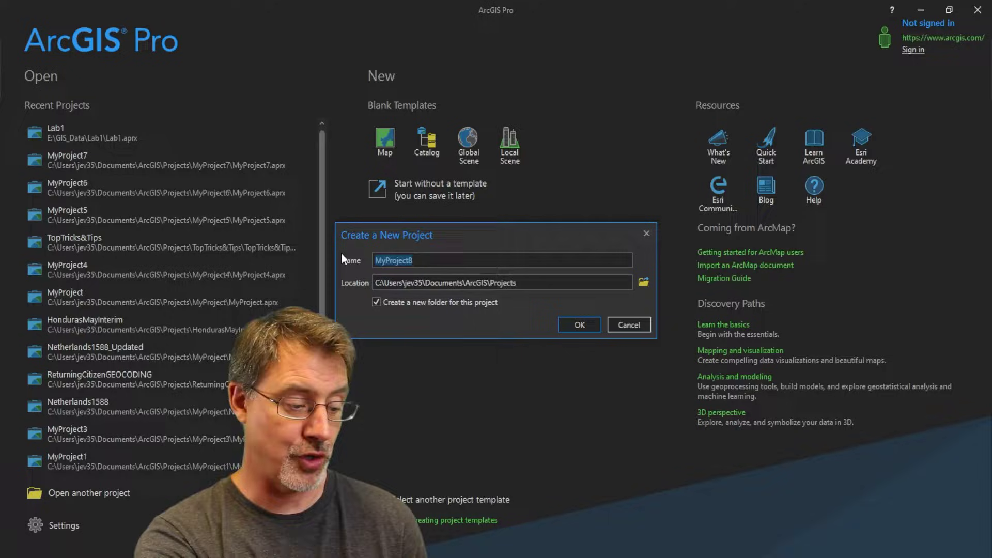
pyautogui.write('Lab1')
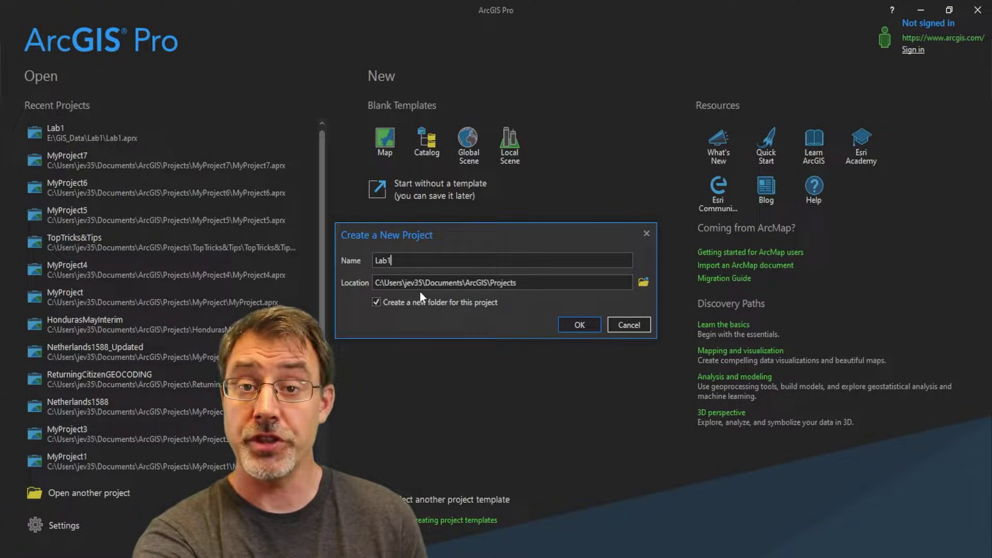
pyautogui.click(643, 283)
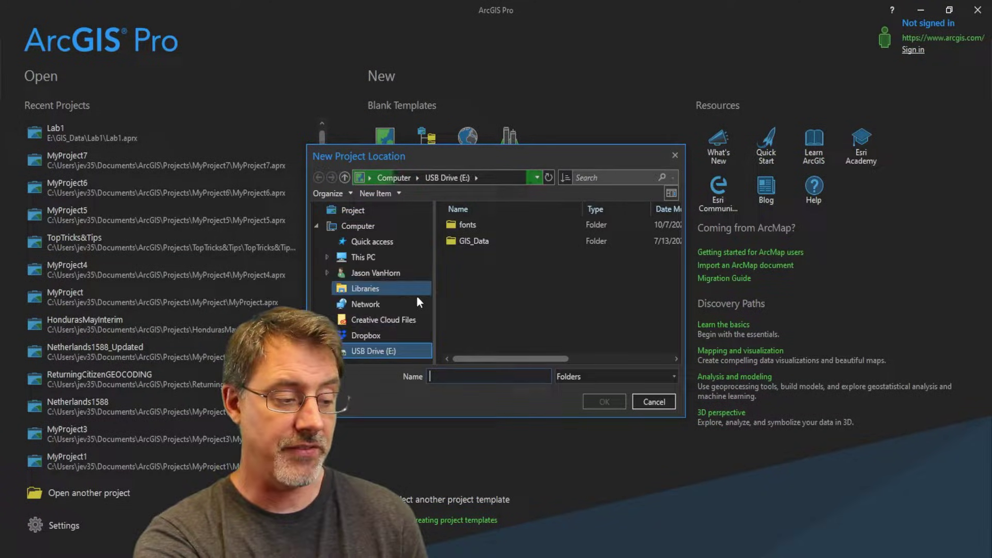
pyautogui.click(465, 241)
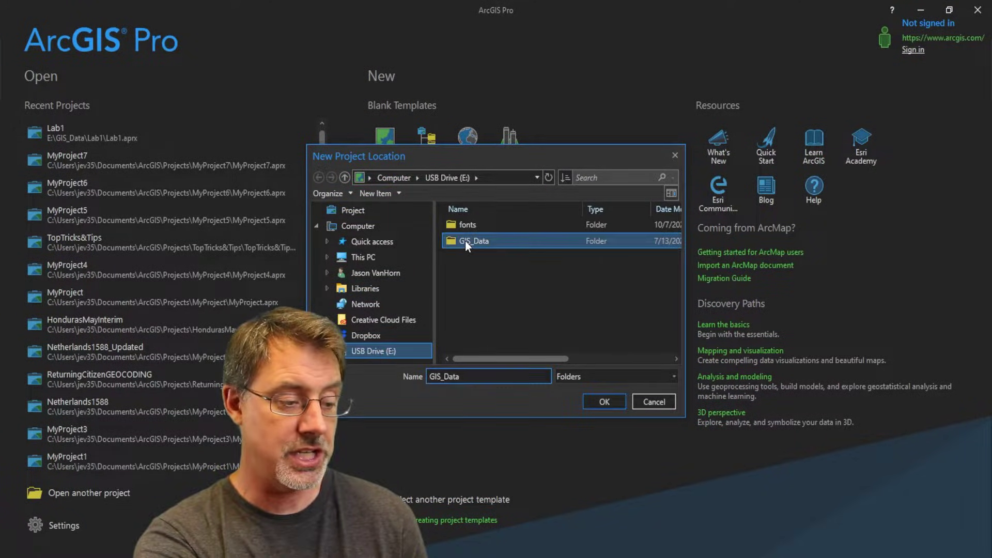
pyautogui.click(604, 401)
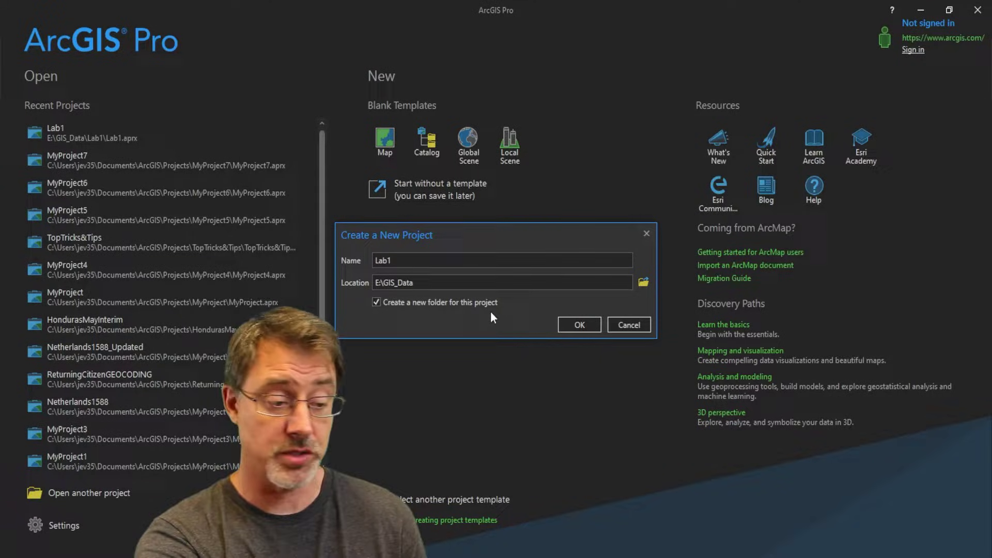
pyautogui.click(576, 326)
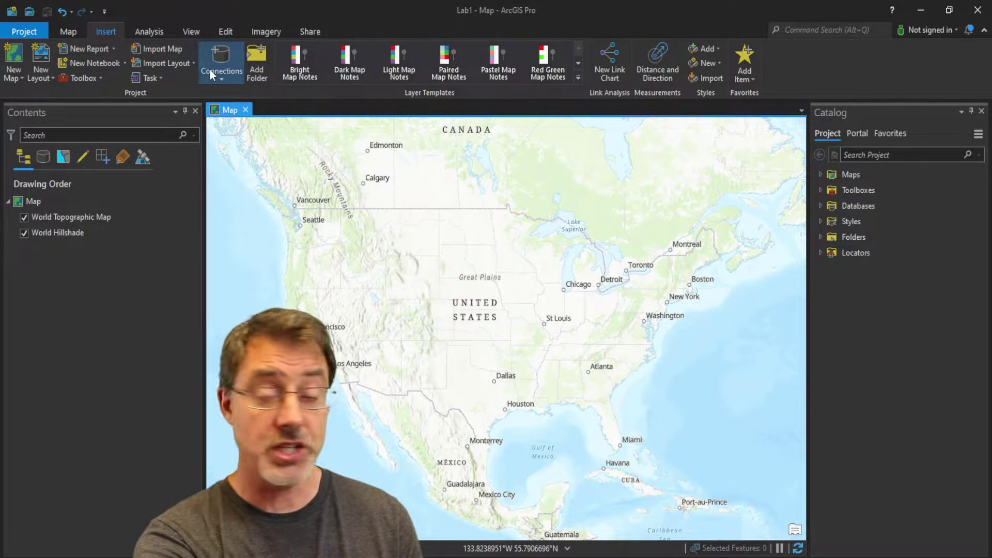
# Switch to the Map tab once the Lab1 project has opened.
pyautogui.click(70, 32)
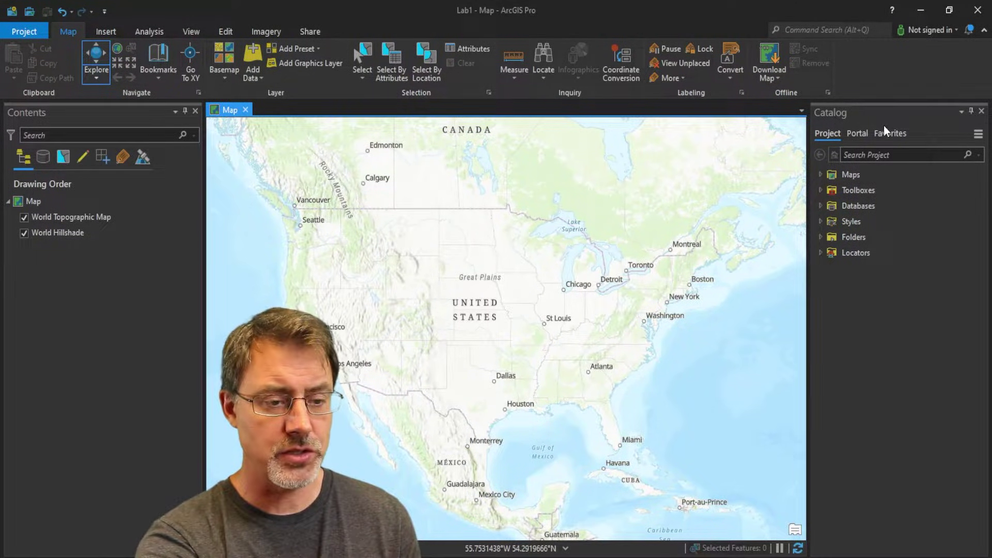
# Set the Catalog pane to auto-hide, then pin it open again.
pyautogui.click(972, 111)
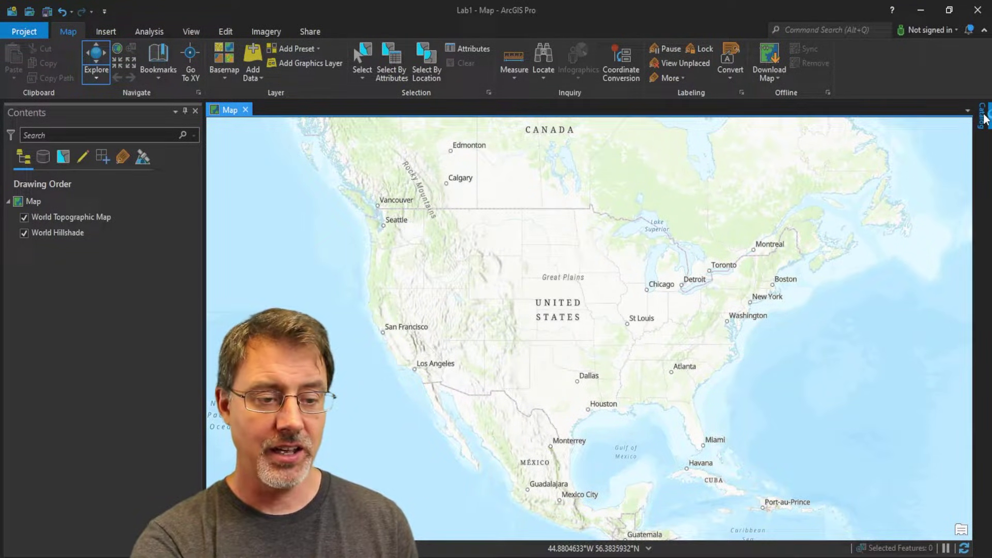
pyautogui.click(984, 119)
pyautogui.click(955, 111)
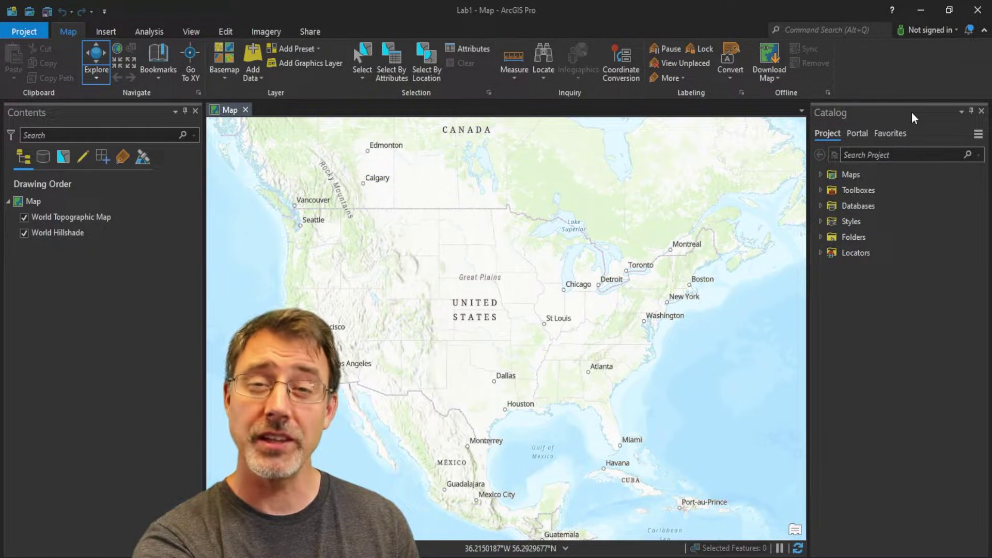
# Dock the Catalog pane at the bottom, then back at the right, and widen it slightly.
pyautogui.moveTo(912, 112); pyautogui.dragTo(538, 221)
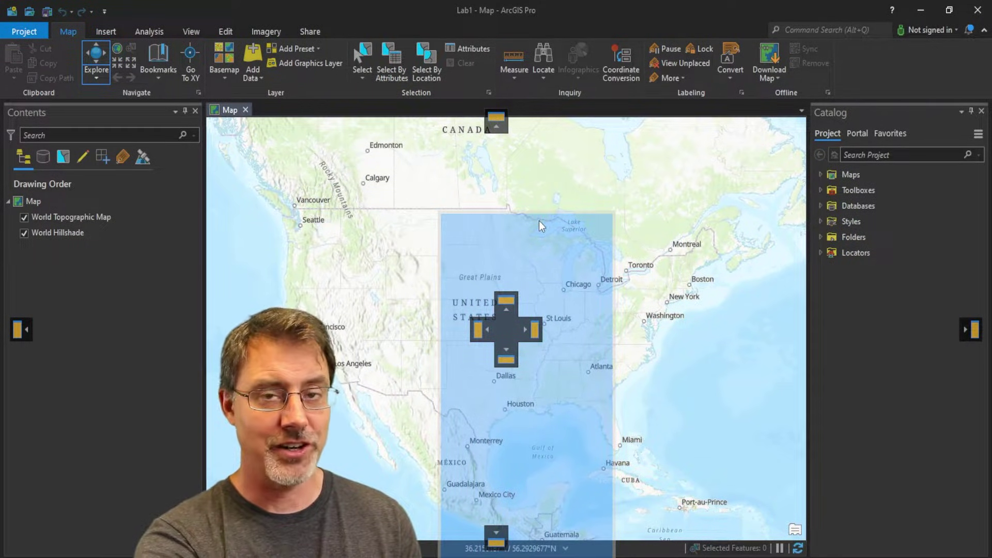
pyautogui.moveTo(538, 221); pyautogui.dragTo(493, 541)
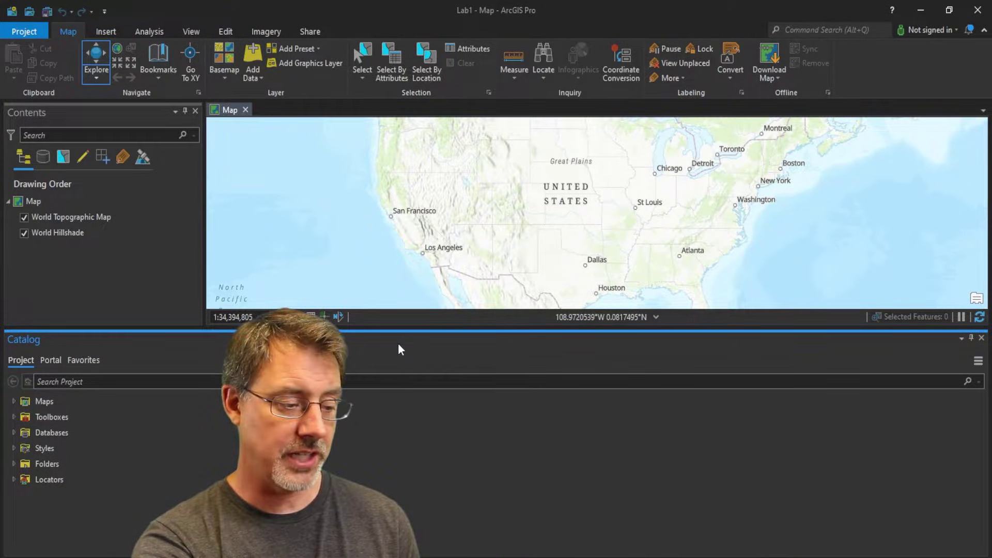
pyautogui.moveTo(398, 340); pyautogui.dragTo(975, 332)
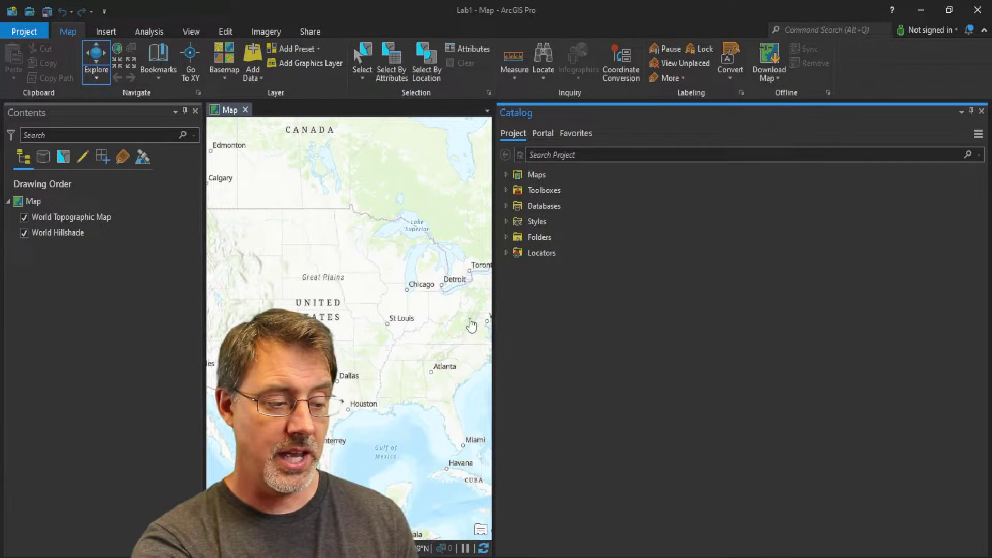
pyautogui.moveTo(494, 322); pyautogui.dragTo(860, 339)
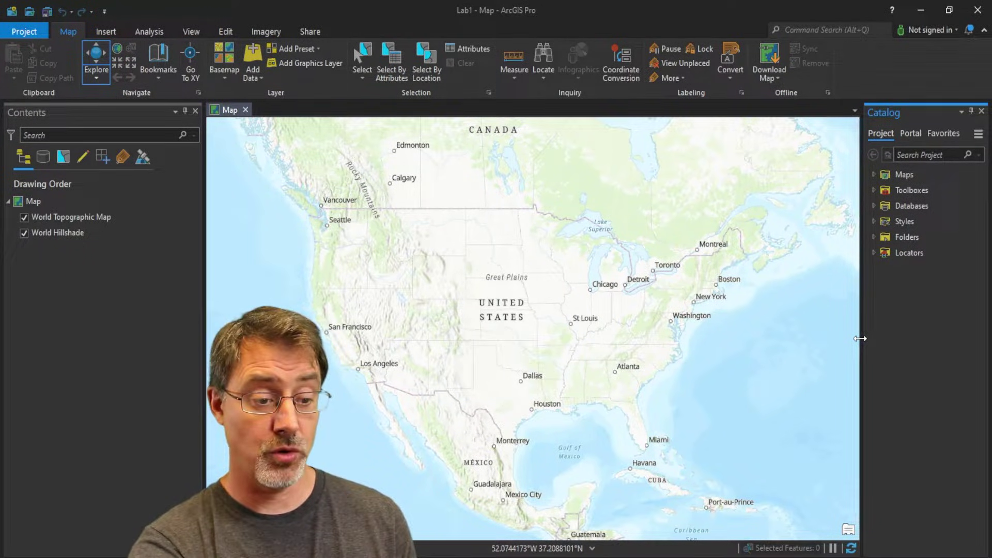
pyautogui.moveTo(860, 338); pyautogui.dragTo(793, 340)
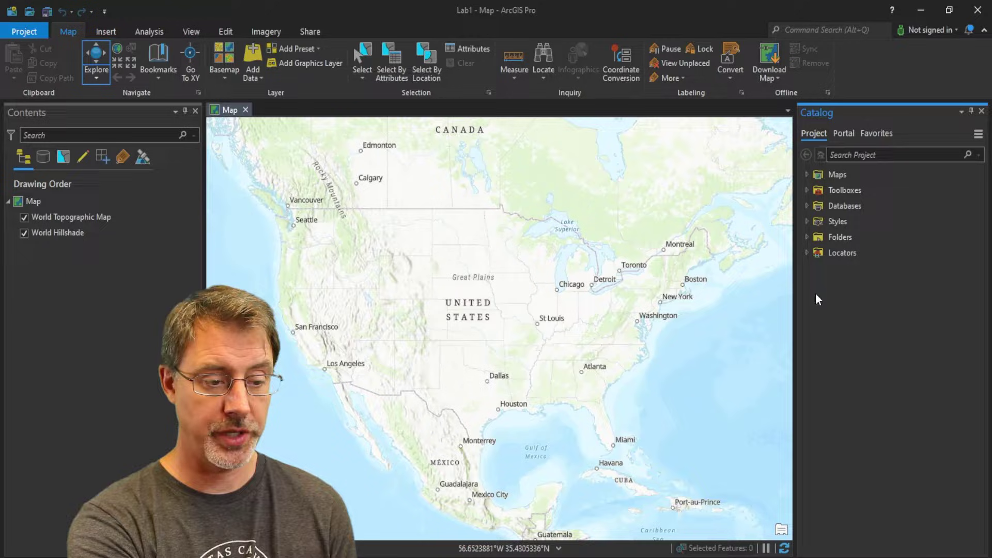
# Expand Folders and the Lab1 folder to reveal ImportLog, Lab1.gdb and Lab1.tbx.
pyautogui.click(807, 237)
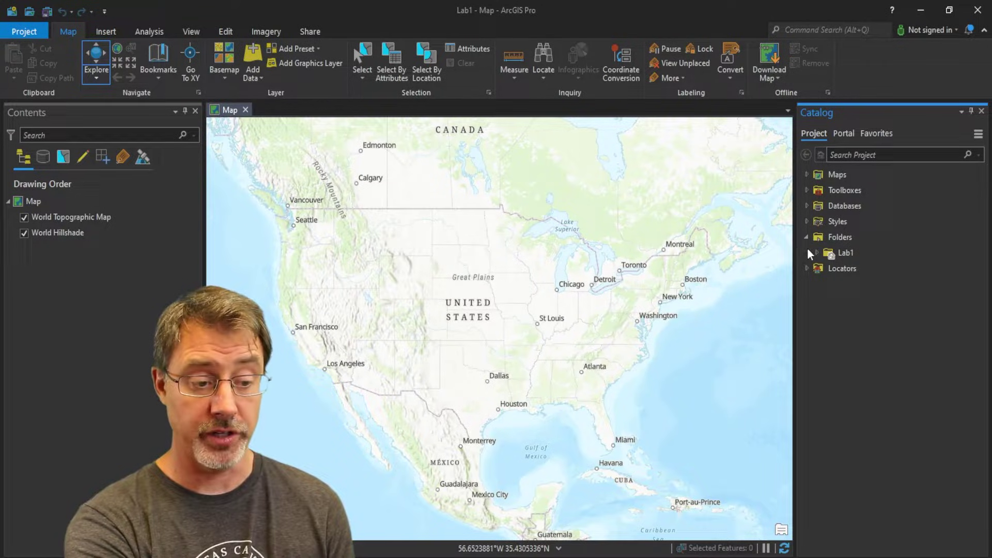
pyautogui.click(817, 253)
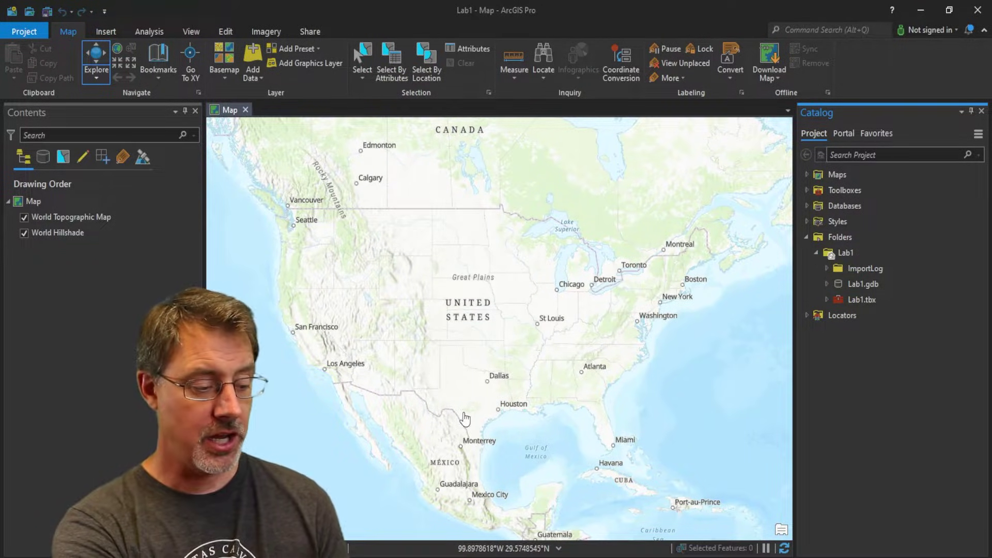
# Open Michigan_Bedrock_Geology.zip from the GIS_Data folder in File Explorer.
pyautogui.hotkey('alt', 'Tab')
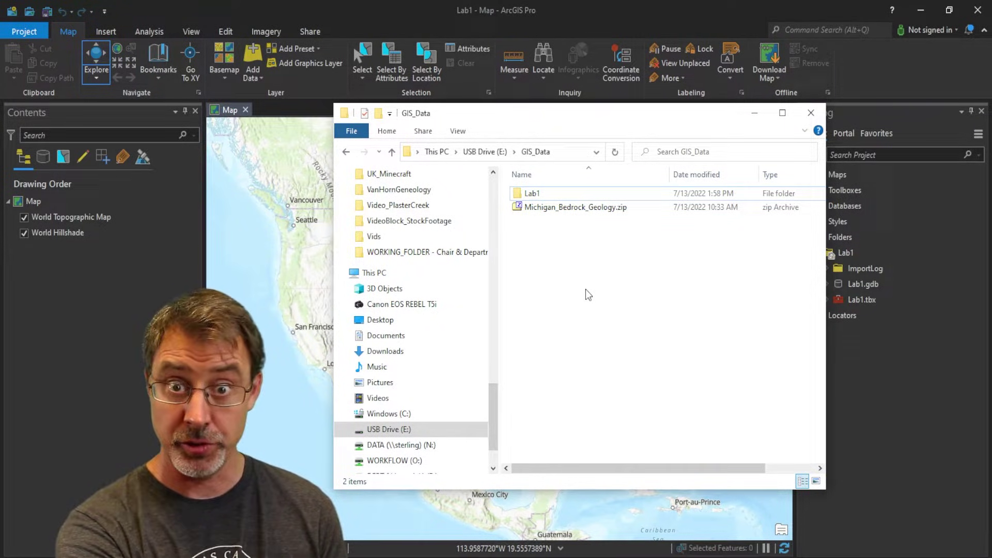
pyautogui.doubleClick(566, 211)
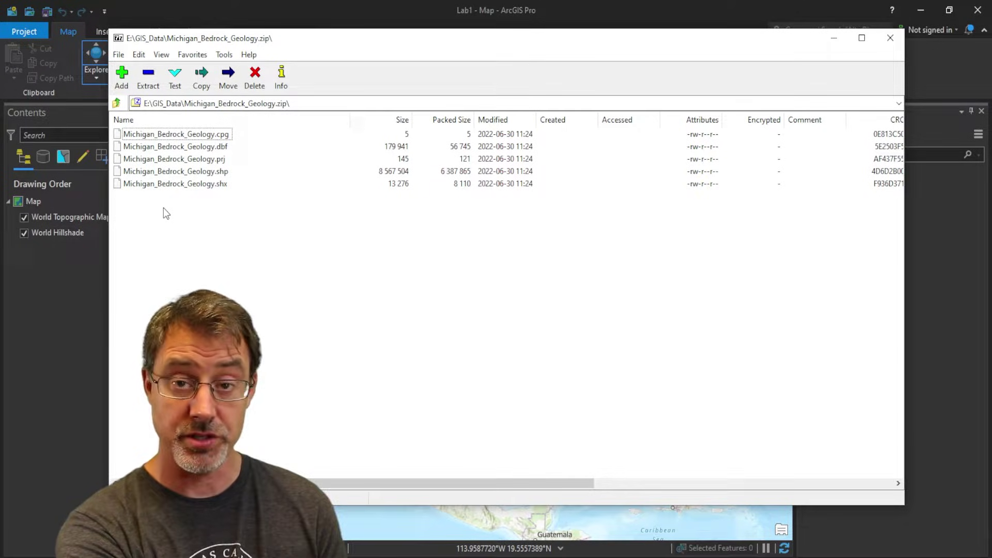
# Extract the five Michigan_Bedrock_Geology shapefile parts into E:\GIS_Data, then close the archive and folder windows.
pyautogui.moveTo(163, 200); pyautogui.dragTo(99, 114)
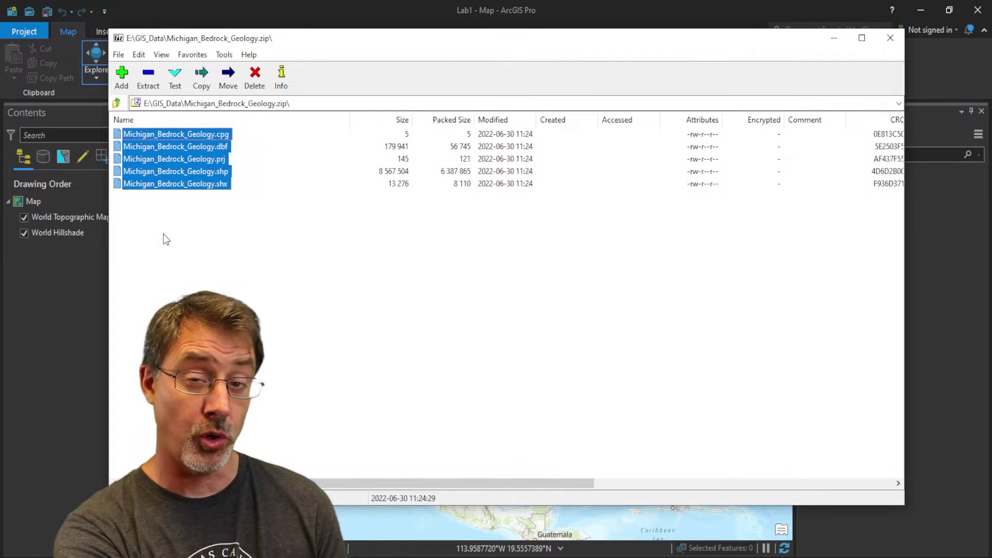
pyautogui.click(148, 78)
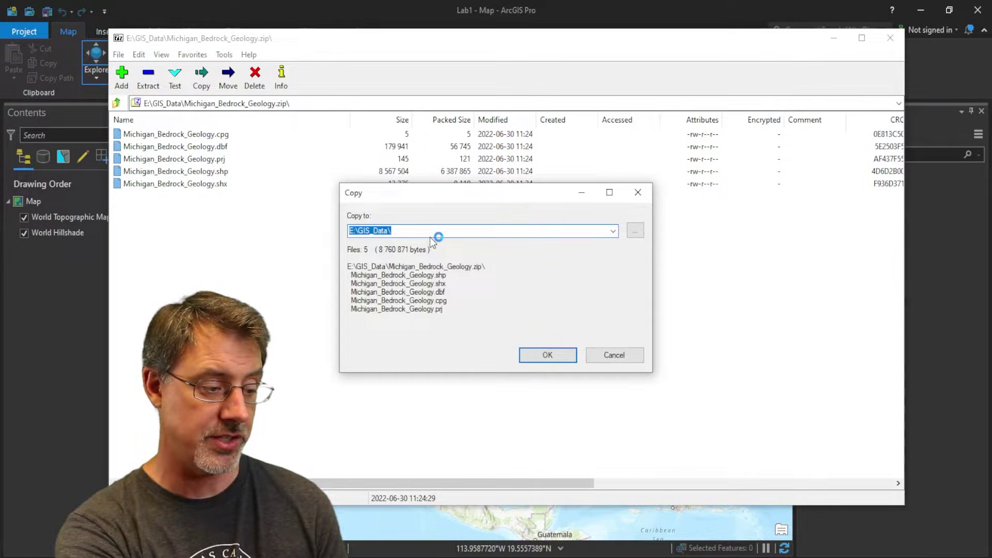
pyautogui.click(541, 355)
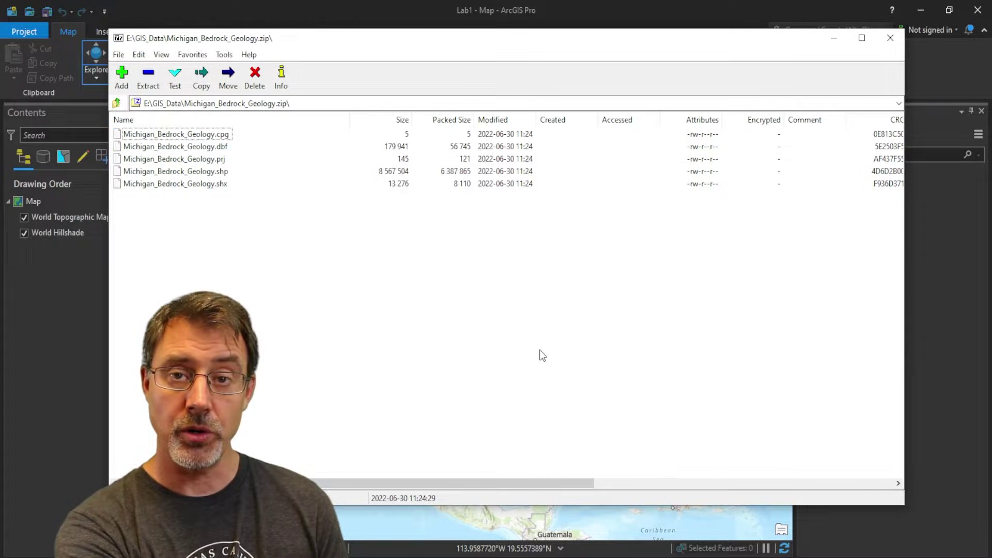
pyautogui.click(890, 43)
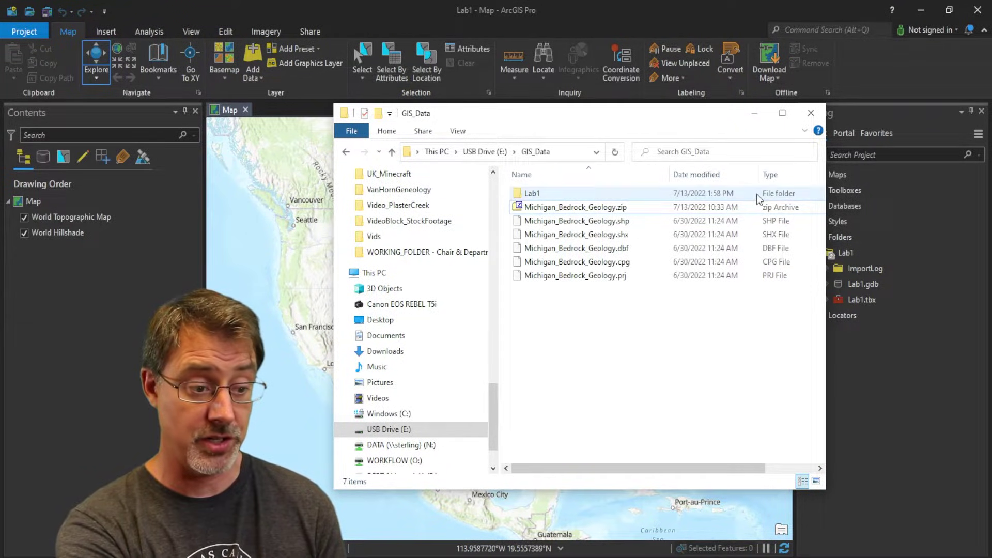
pyautogui.click(811, 113)
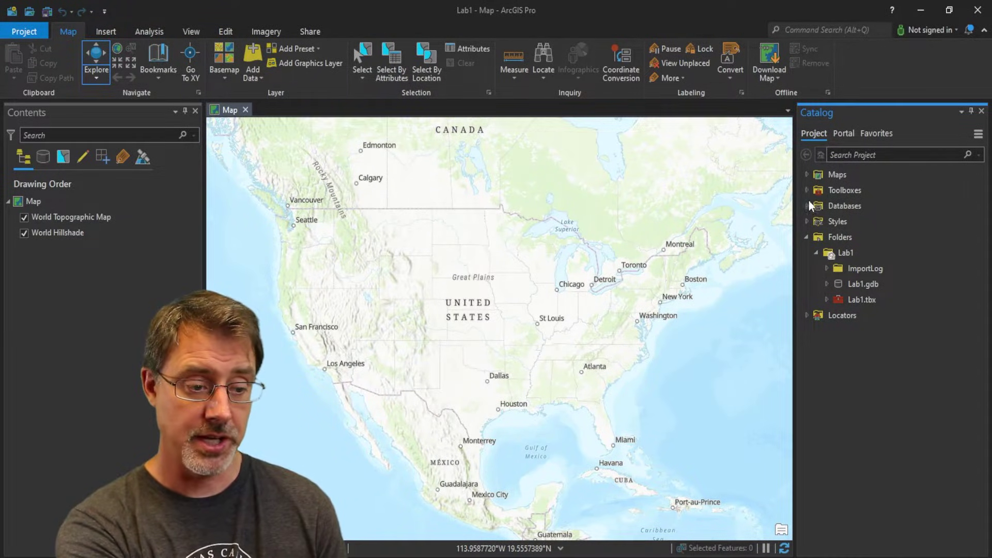
# Add a GIS_Data folder connection, expand it, and collapse the project's Lab1 folder.
pyautogui.click(817, 238)
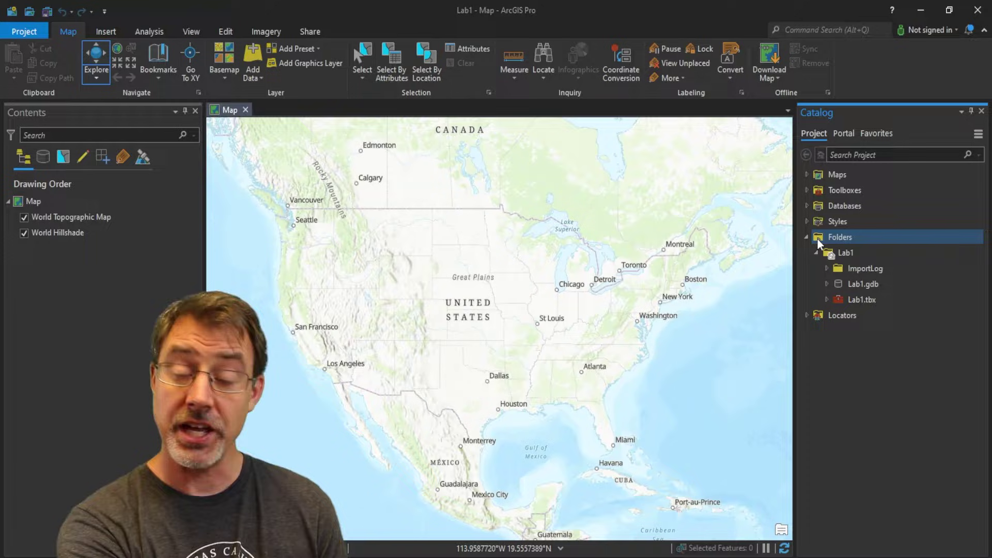
pyautogui.rightClick(817, 239)
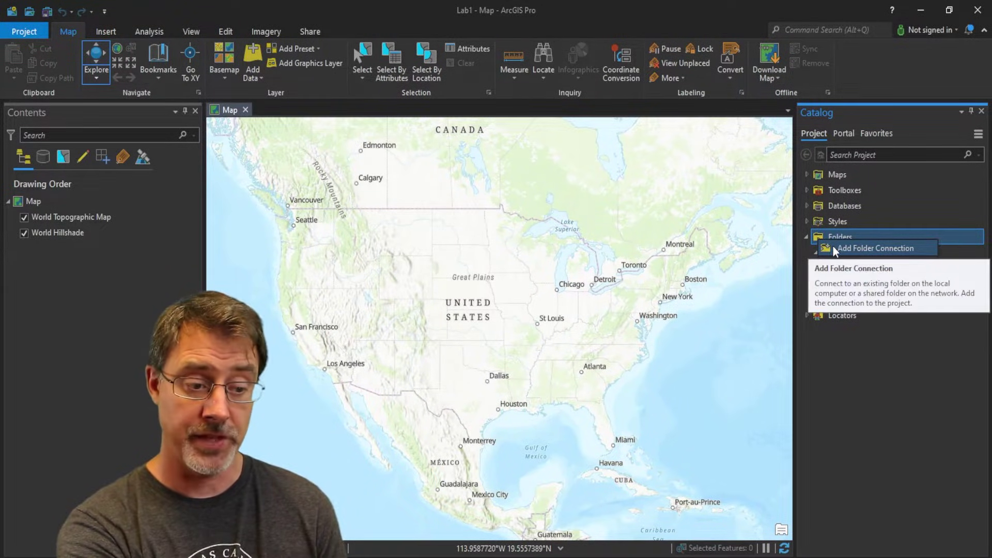
pyautogui.click(833, 247)
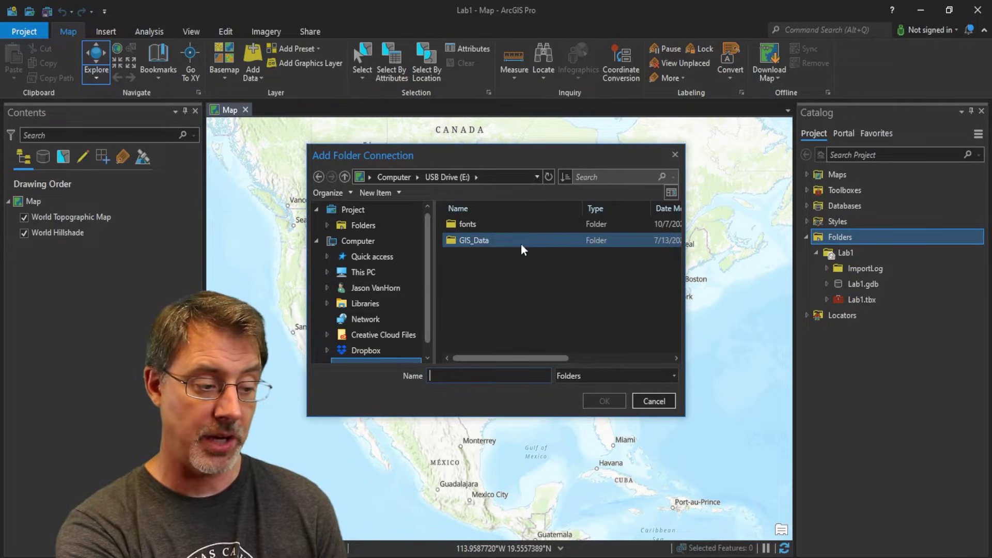
pyautogui.click(475, 241)
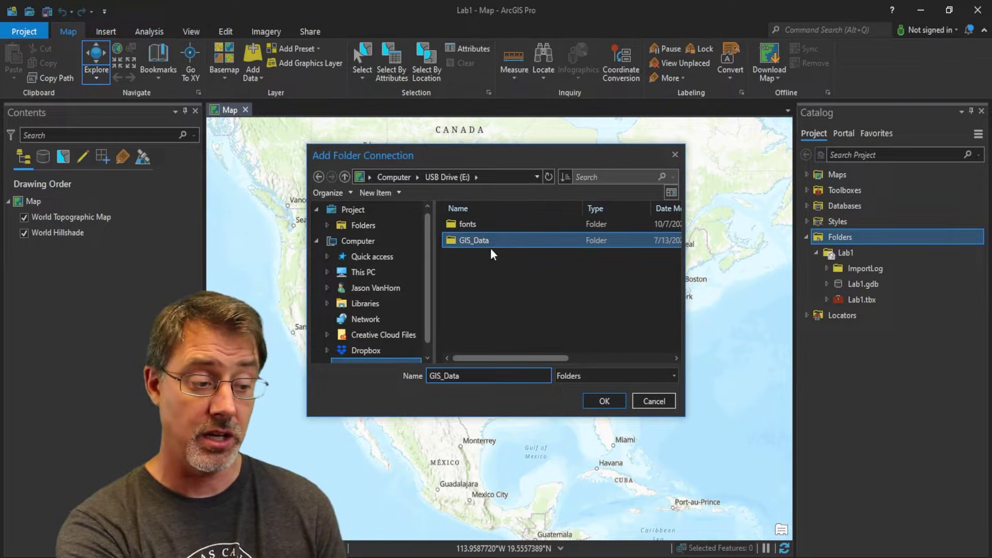
pyautogui.click(605, 400)
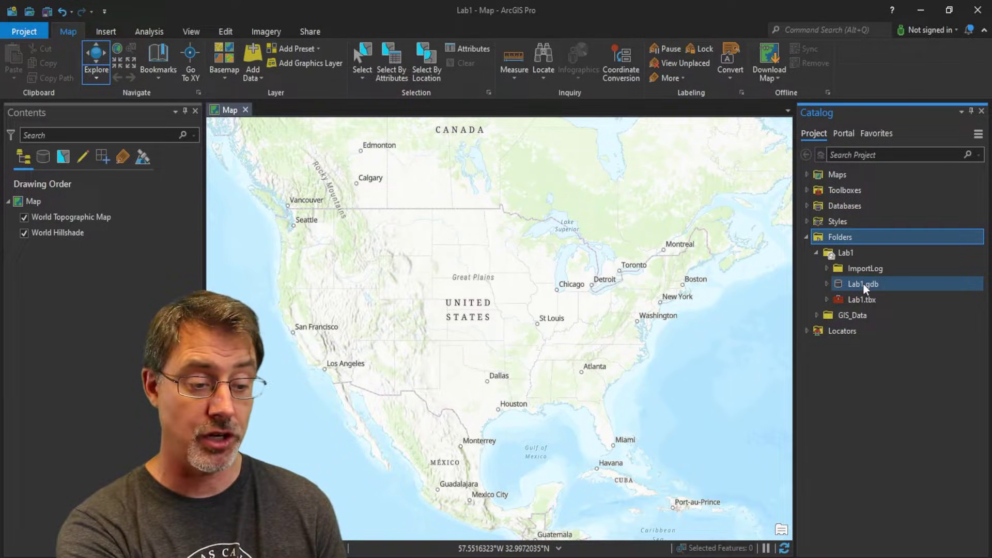
pyautogui.click(815, 315)
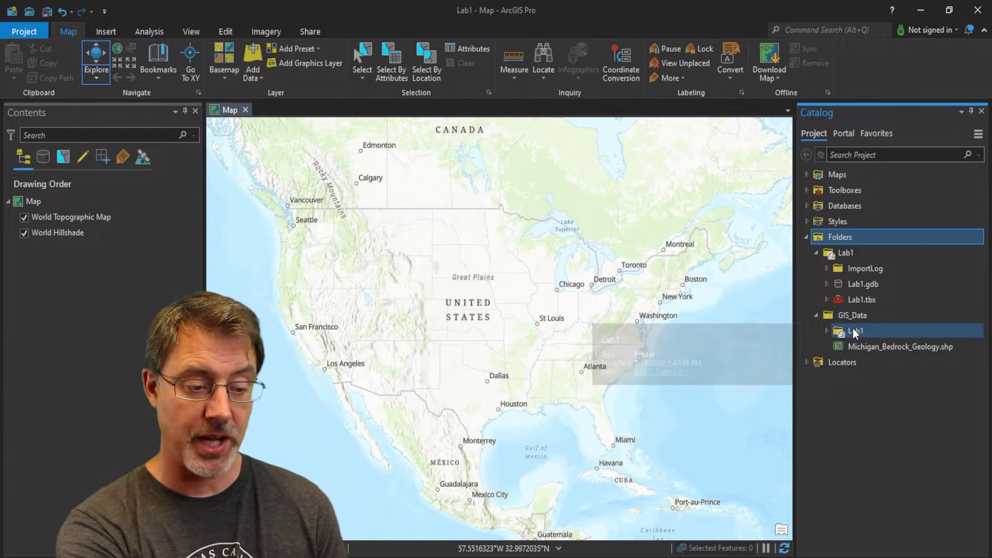
pyautogui.click(817, 253)
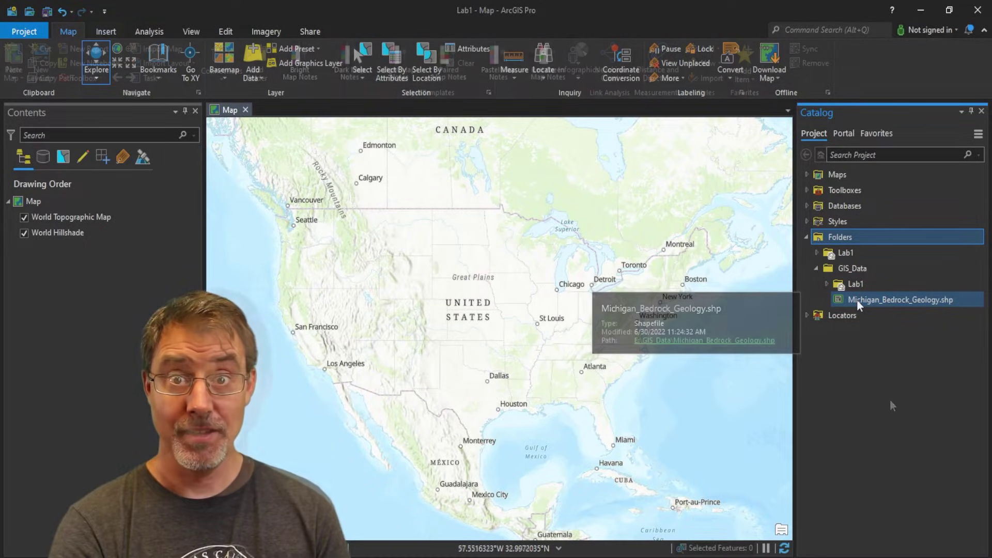
pyautogui.click(857, 299)
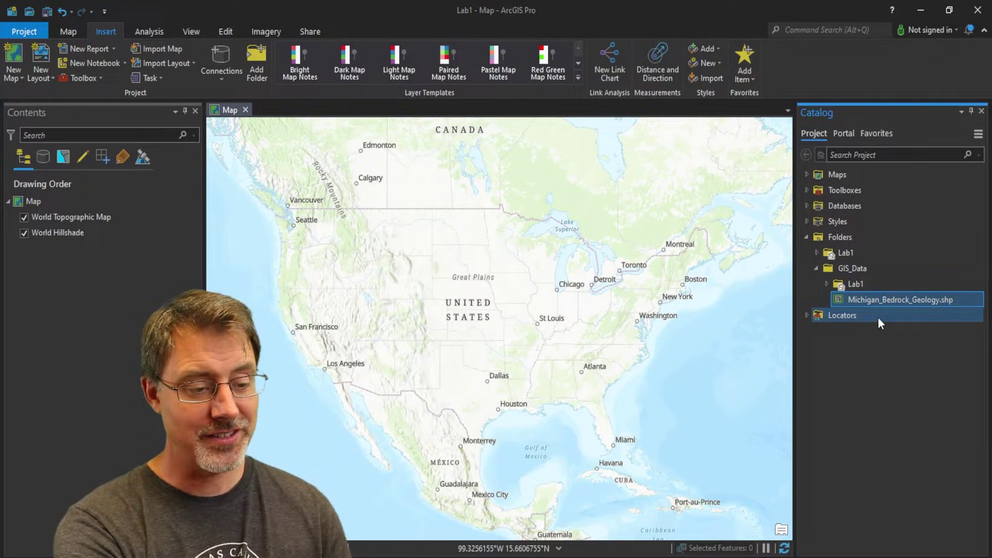
pyautogui.moveTo(870, 298)
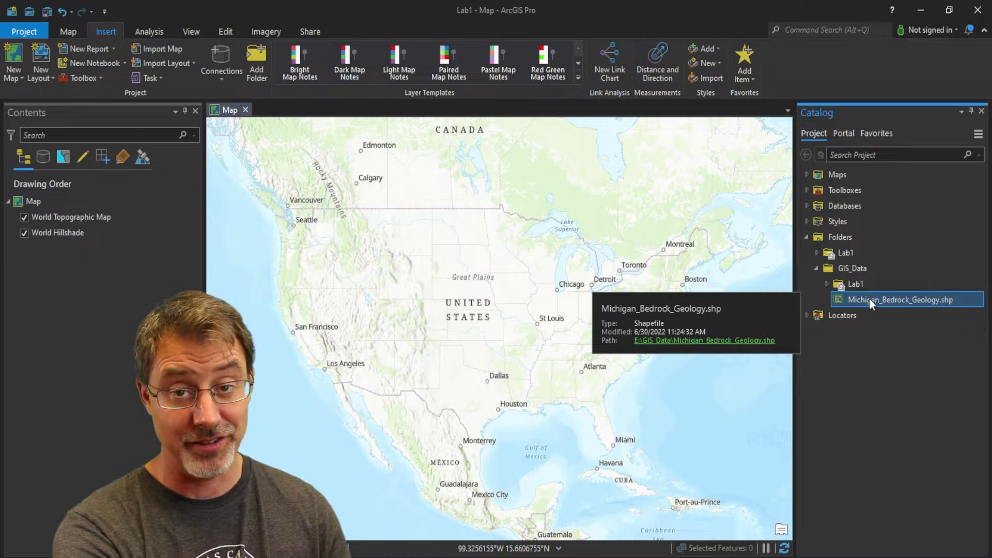
pyautogui.moveTo(869, 299); pyautogui.dragTo(99, 258)
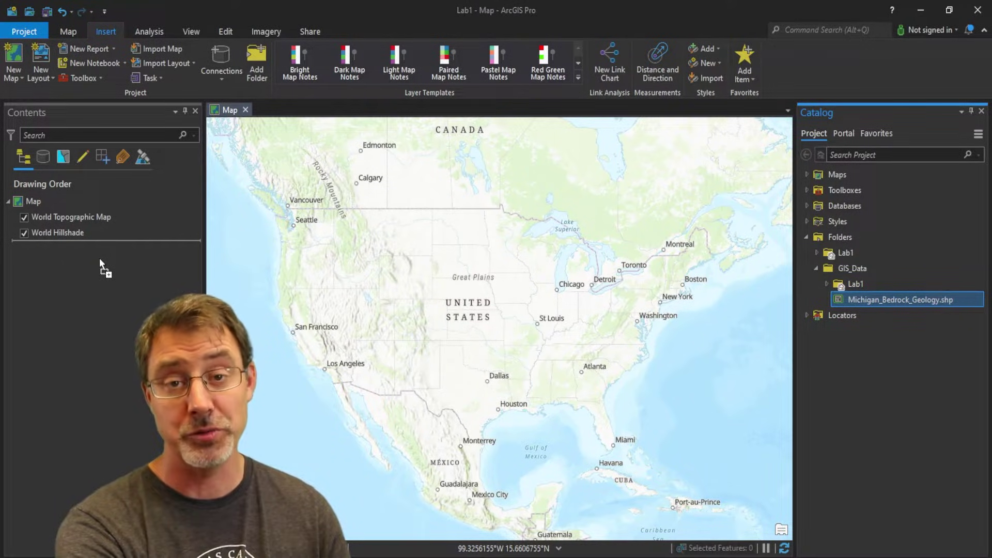
pyautogui.moveTo(99, 258); pyautogui.dragTo(873, 302)
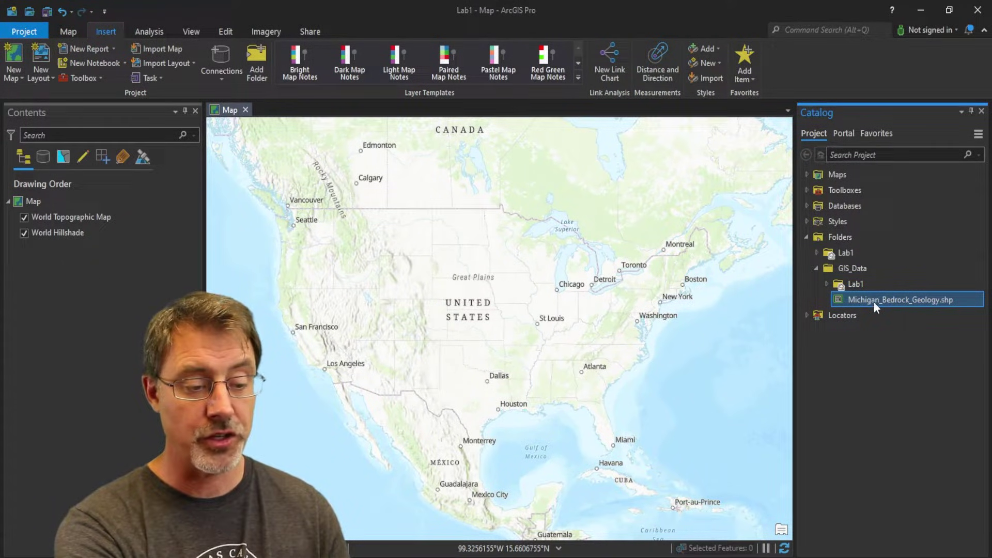
pyautogui.moveTo(845, 293)
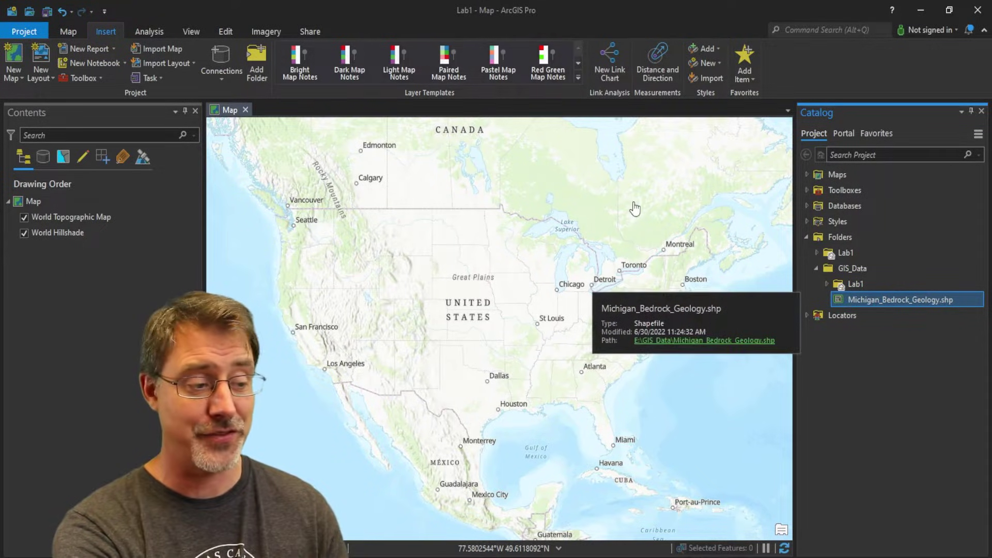
# Add the Michigan_Bedrock_Geology.shp shapefile to the map through Add Data.
pyautogui.click(73, 33)
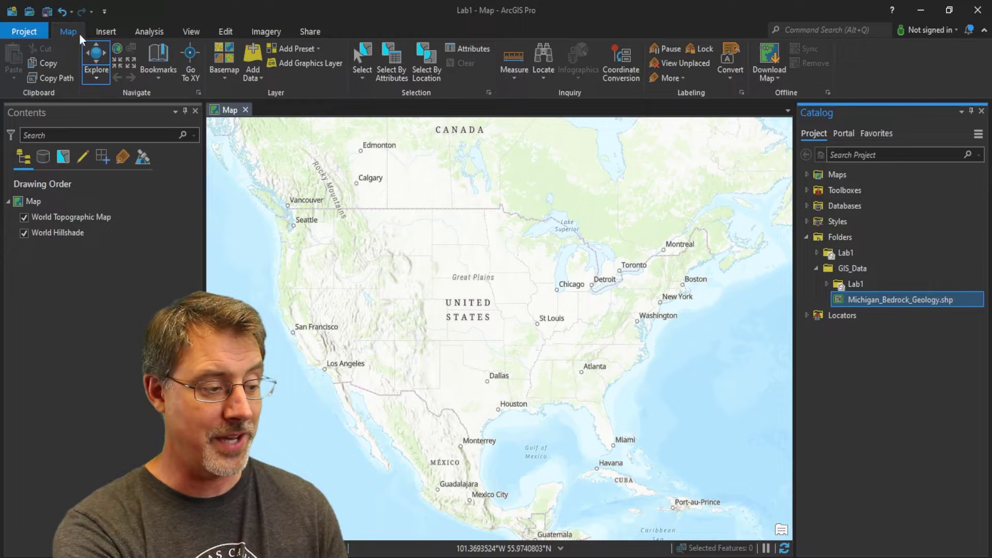
pyautogui.click(261, 79)
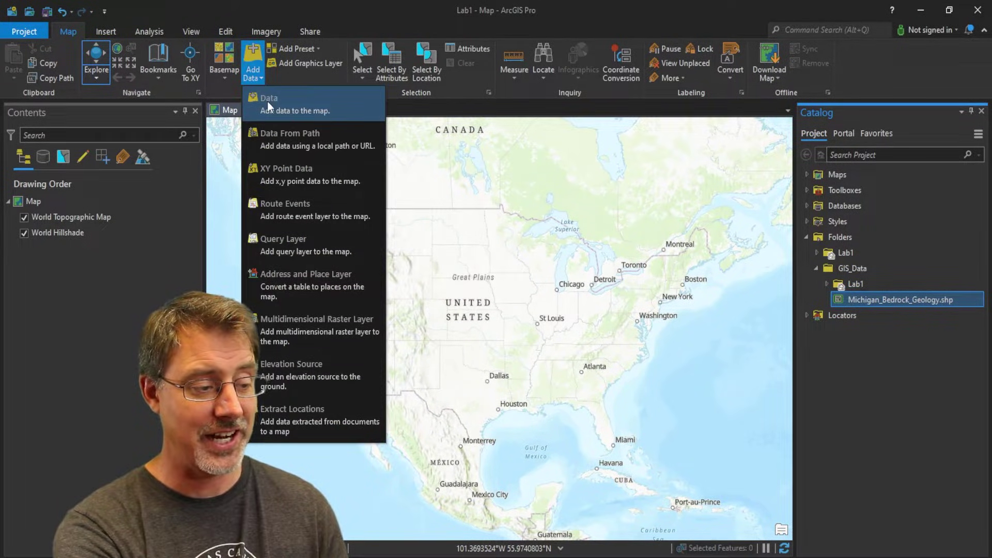
pyautogui.click(267, 102)
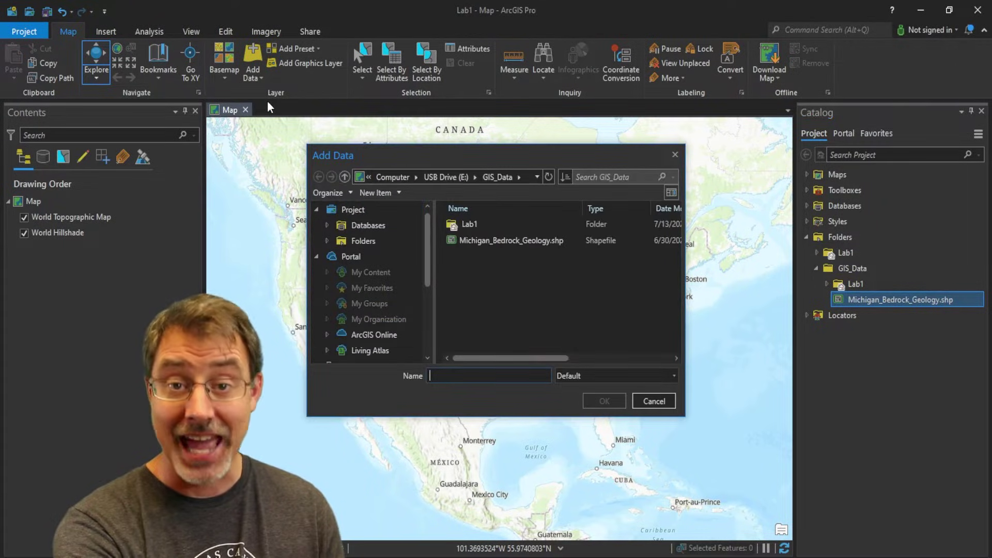
pyautogui.click(469, 239)
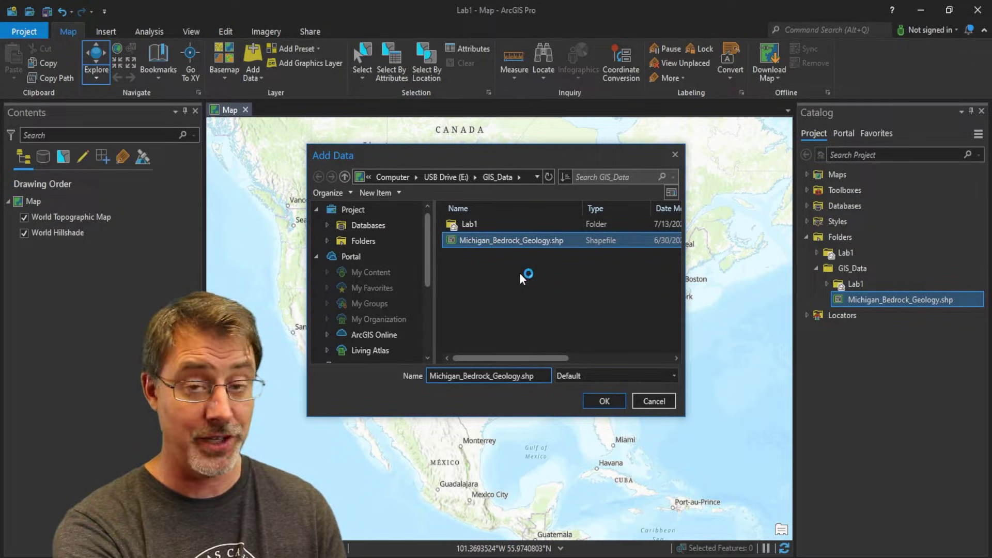
pyautogui.click(604, 401)
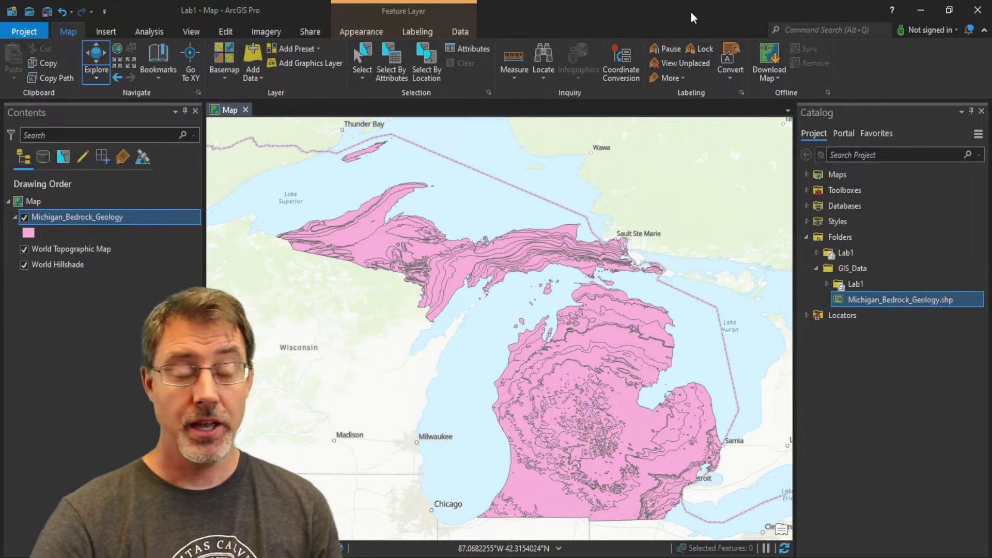
# Show the Analysis tab's Ready To Use Tools list with Elevation, Hydrology and Network Analysis.
pyautogui.click(150, 32)
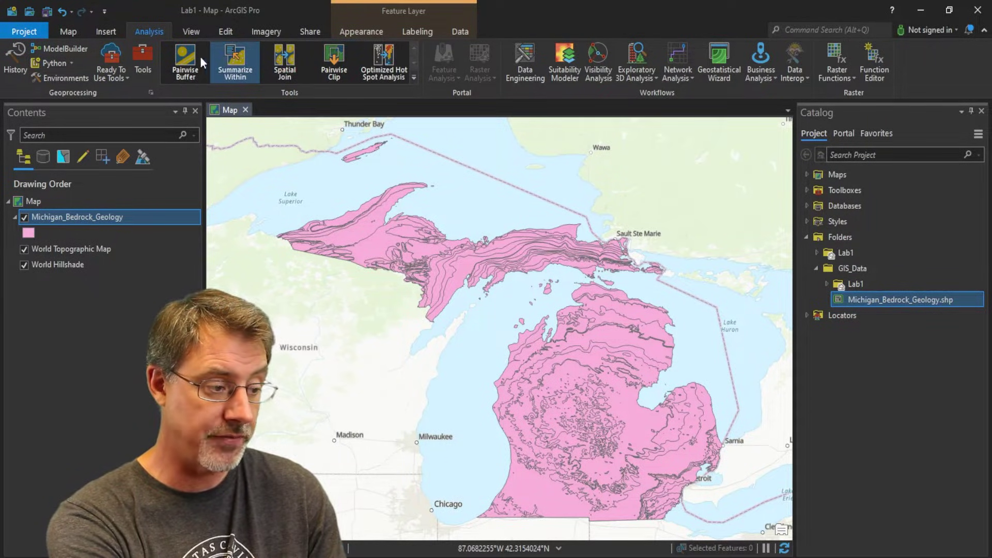
pyautogui.click(125, 78)
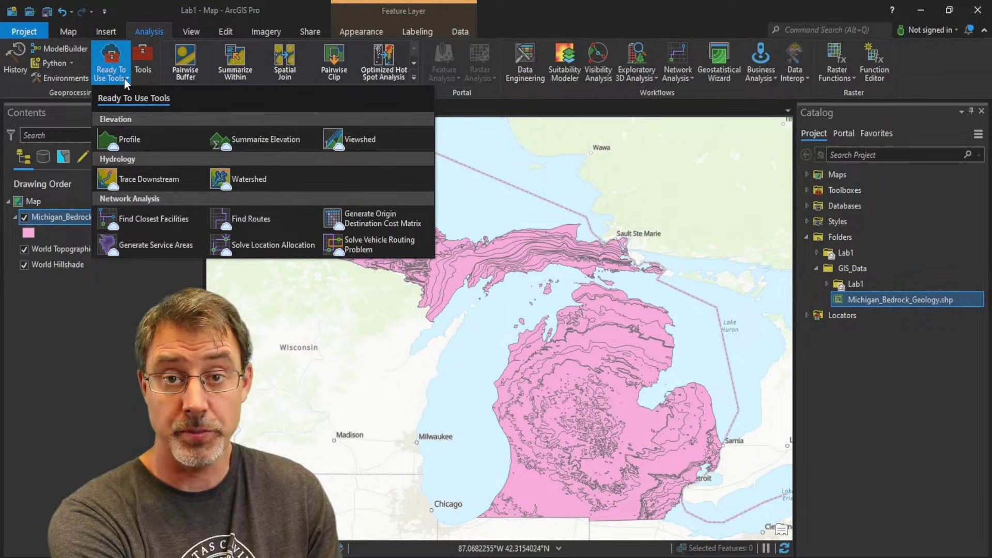
# Open the Geoprocessing pane and browse its full Toolboxes list.
pyautogui.click(143, 61)
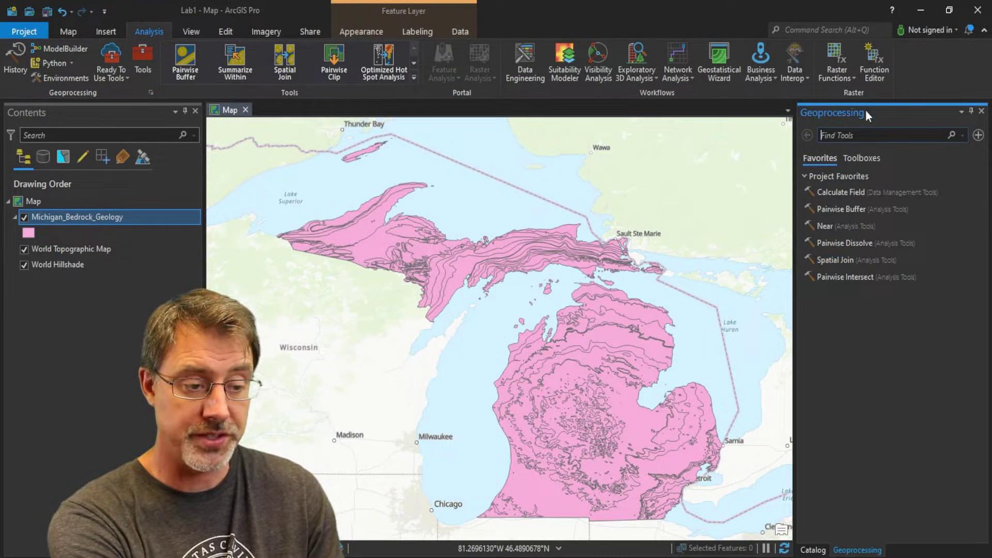
pyautogui.click(860, 158)
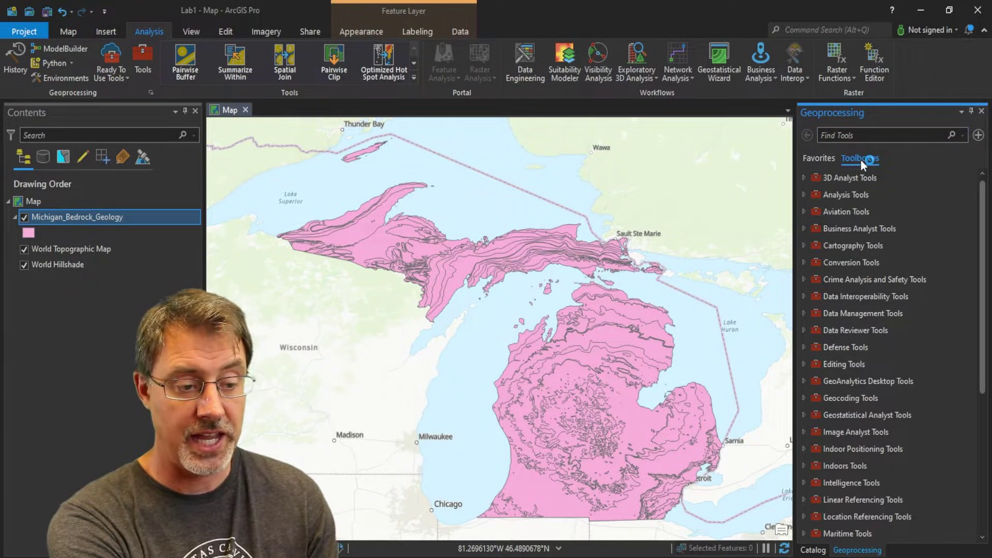
pyautogui.scroll(-5, 888, 337)
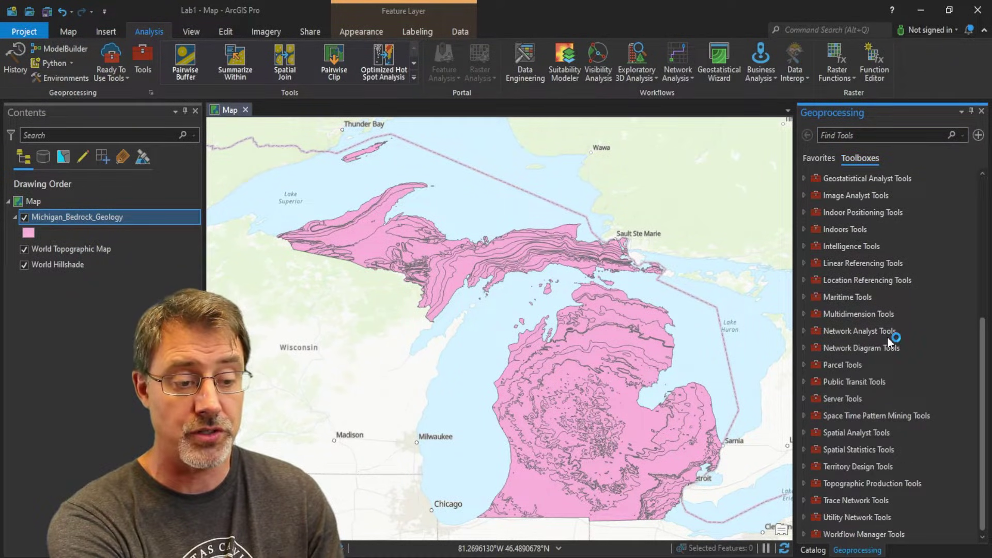
pyautogui.scroll(5, 888, 337)
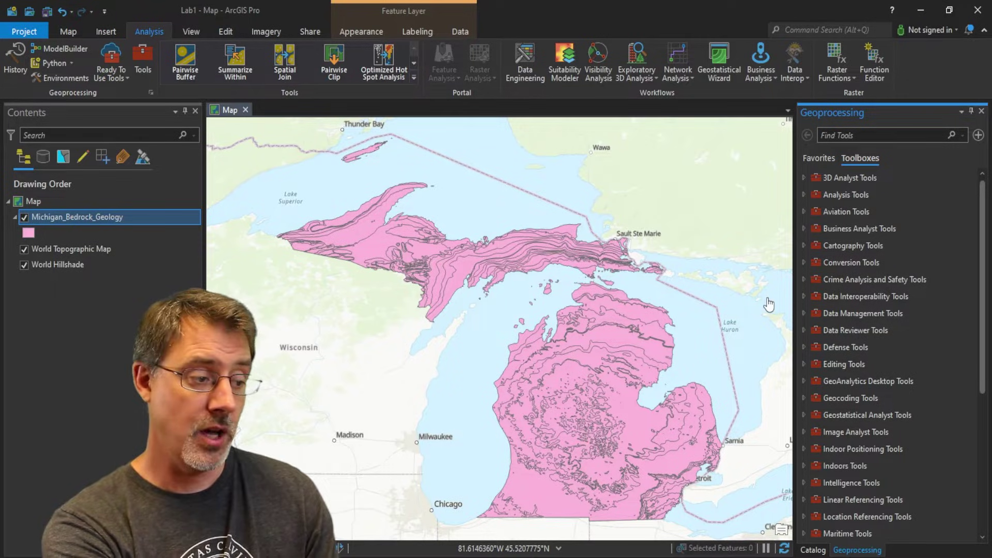
# Insert a new ANSI Letter 8.5 x 11 portrait layout.
pyautogui.click(105, 32)
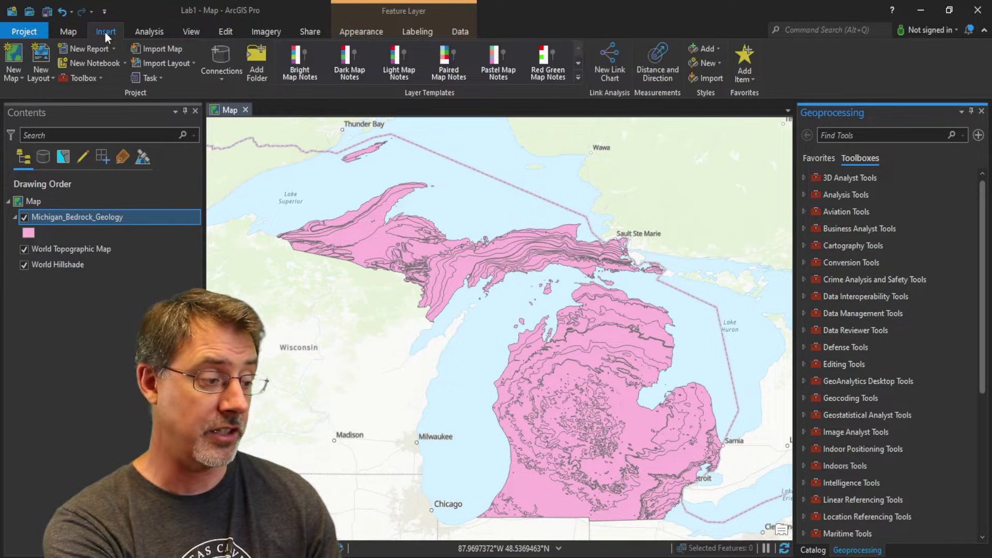
pyautogui.click(50, 78)
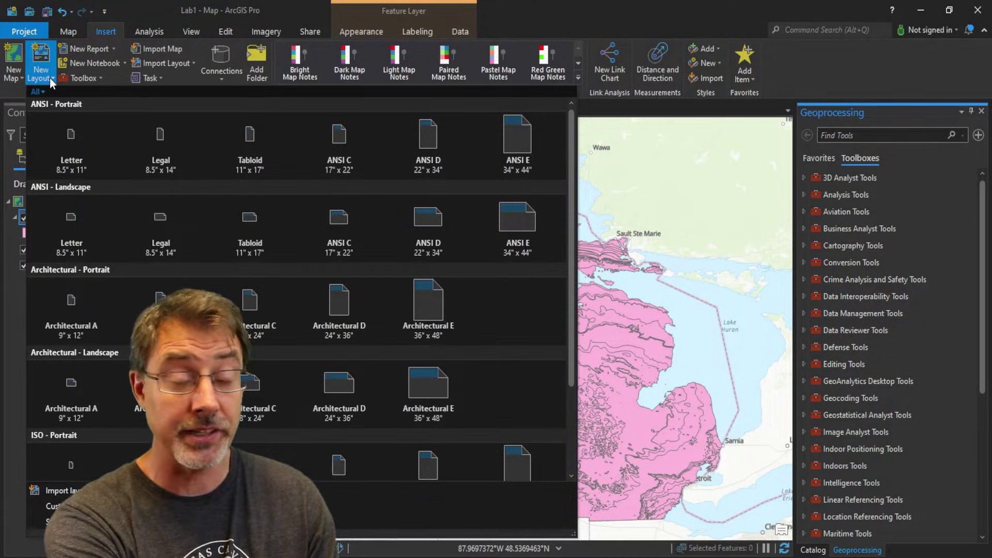
pyautogui.click(77, 150)
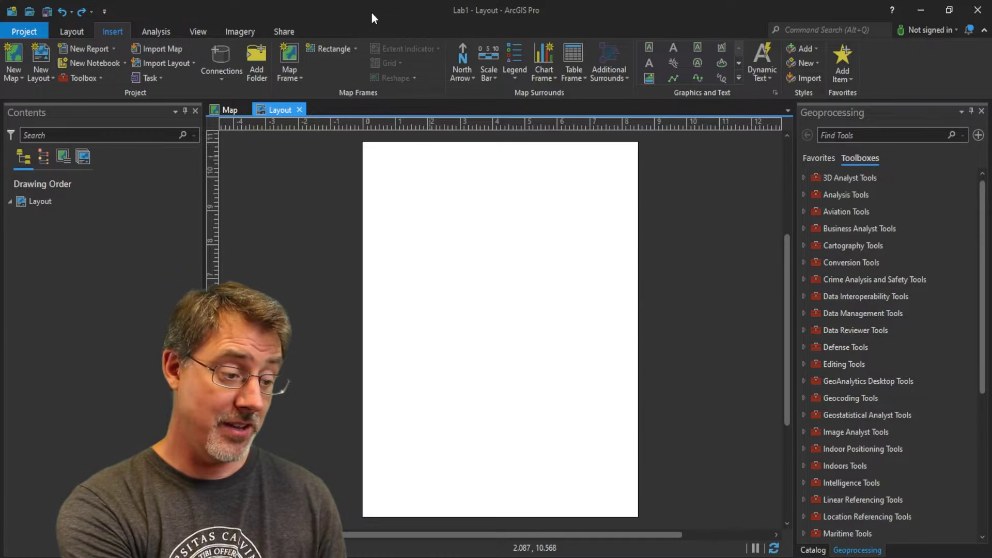
# Draw a map frame of the Michigan map at 1:4,682,677 on the page, nudged slightly lower.
pyautogui.click(232, 111)
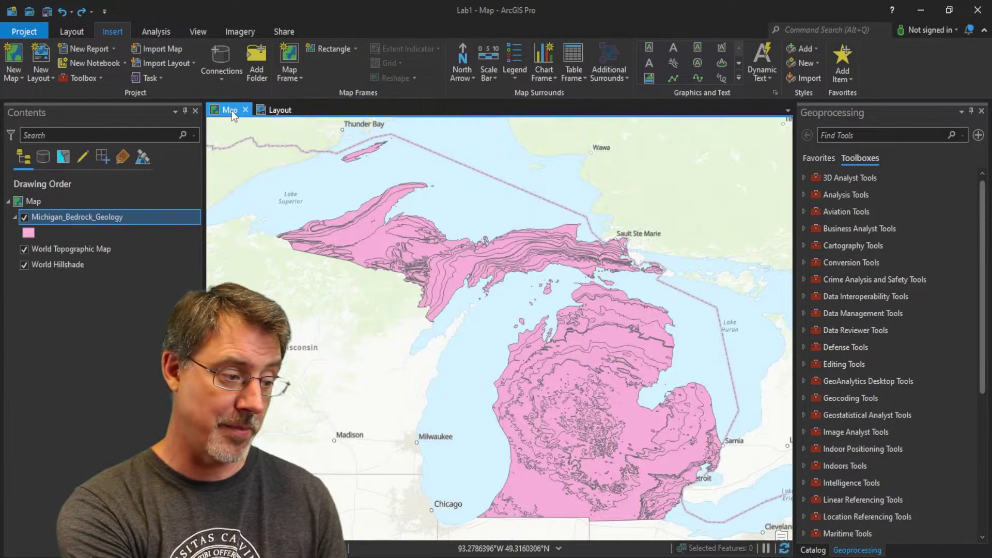
pyautogui.click(272, 109)
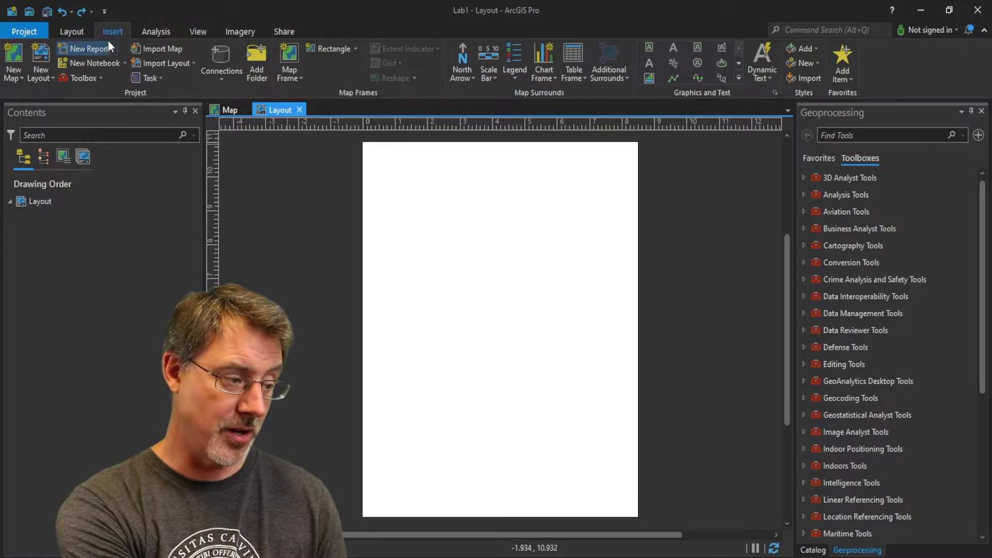
pyautogui.click(301, 75)
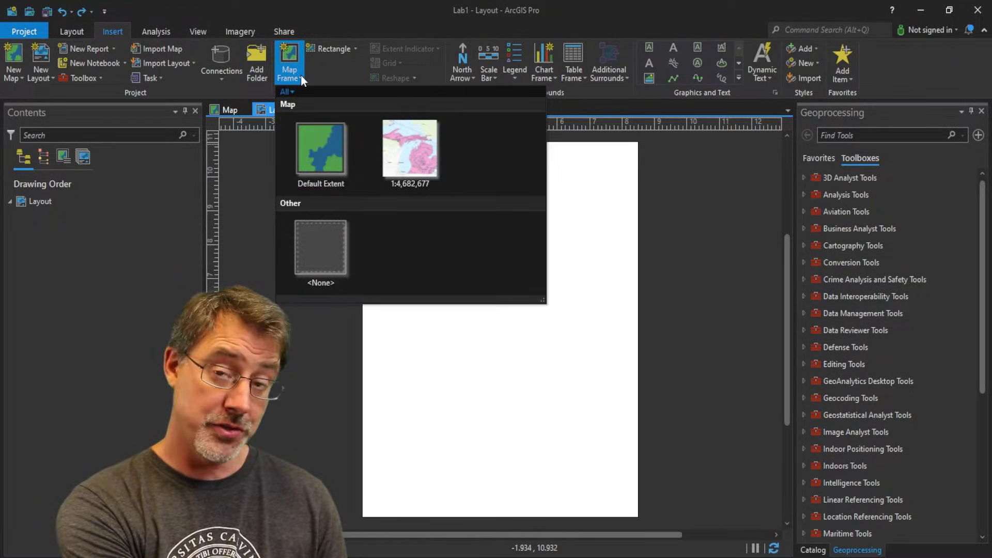
pyautogui.click(420, 144)
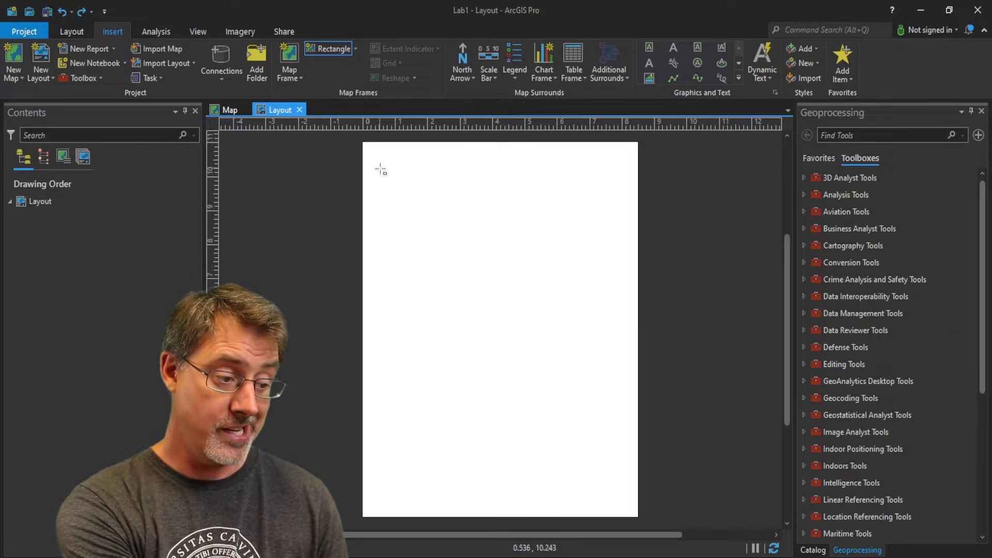
pyautogui.moveTo(381, 170); pyautogui.dragTo(622, 421)
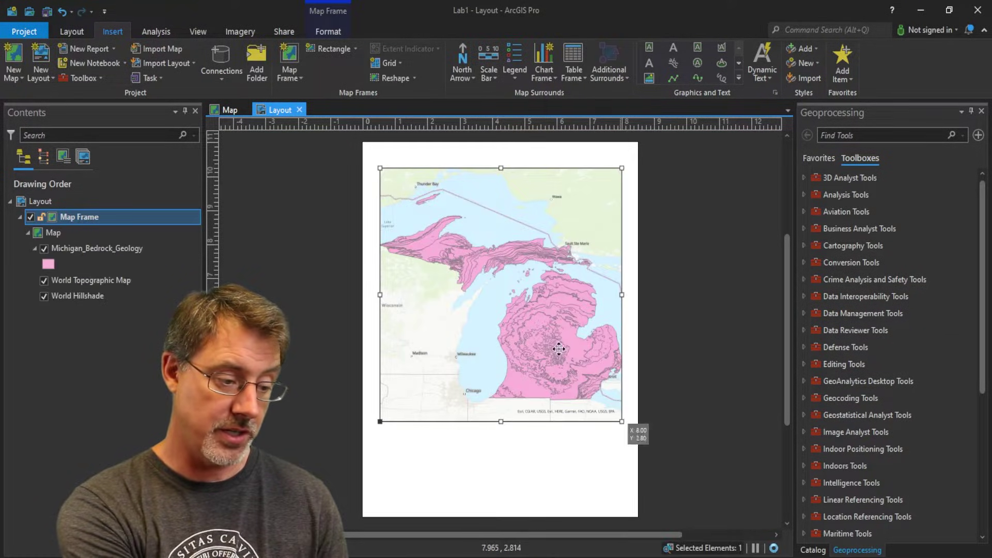
pyautogui.moveTo(547, 326); pyautogui.dragTo(546, 354)
pyautogui.click(668, 351)
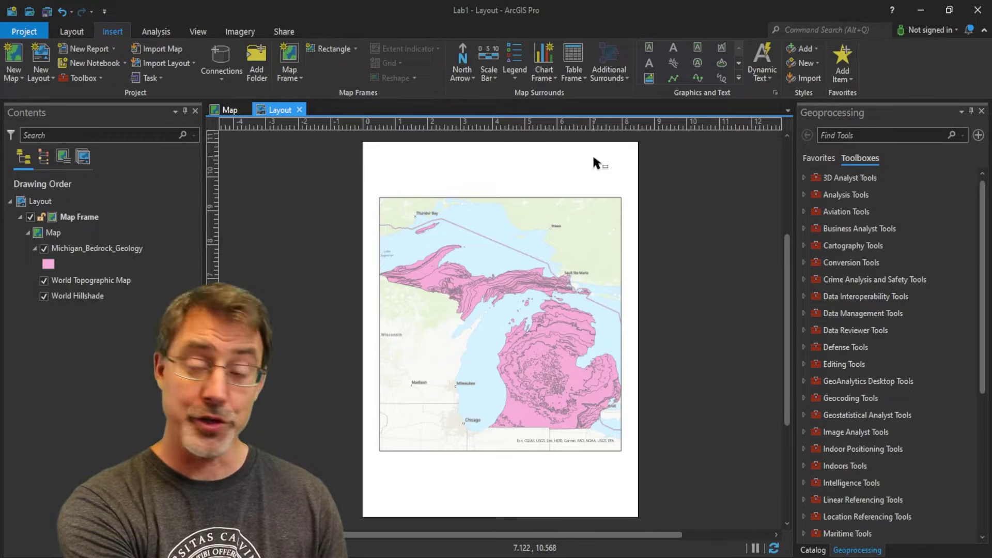
# Place the recently used north arrow style at the map frame's lower left.
pyautogui.click(472, 75)
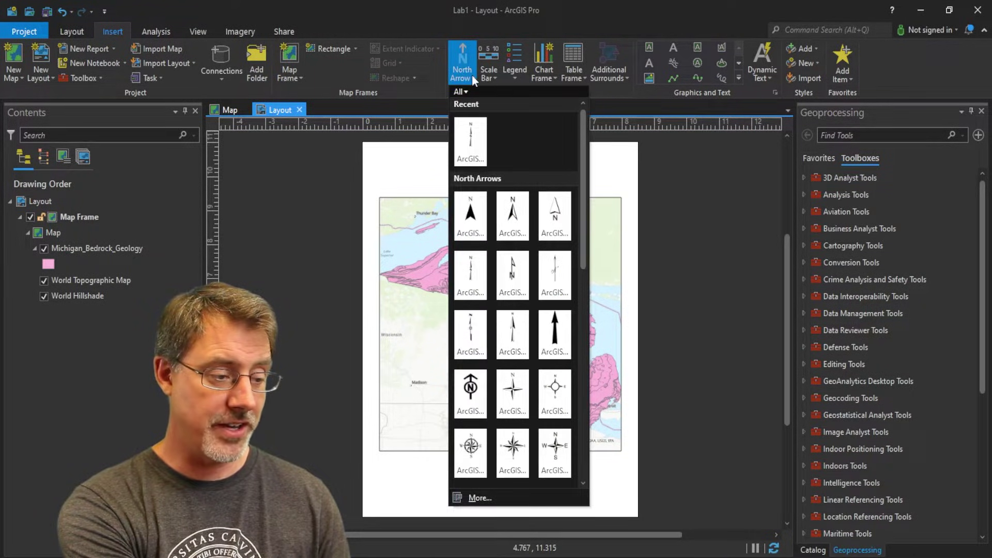
pyautogui.click(472, 135)
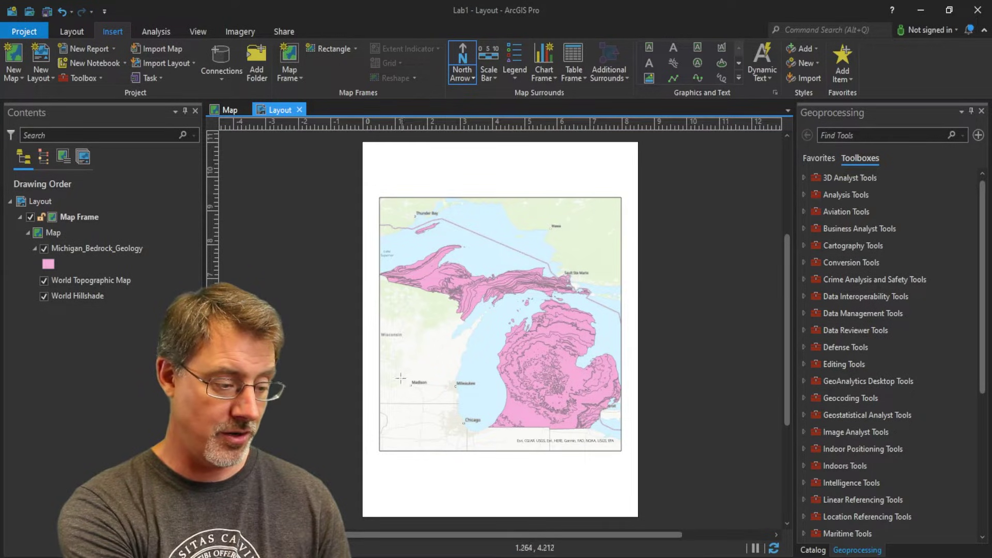
pyautogui.moveTo(390, 381); pyautogui.dragTo(401, 435)
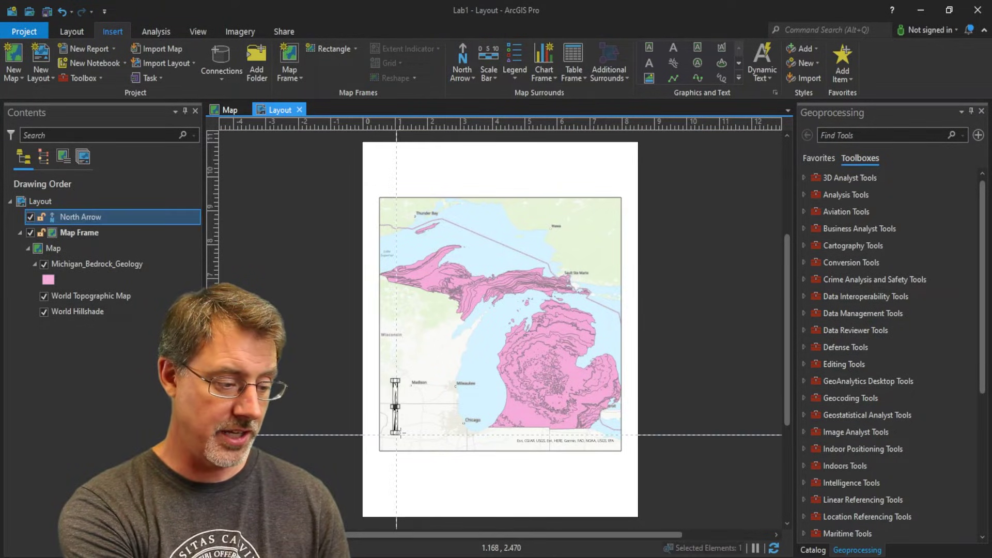
pyautogui.click(677, 312)
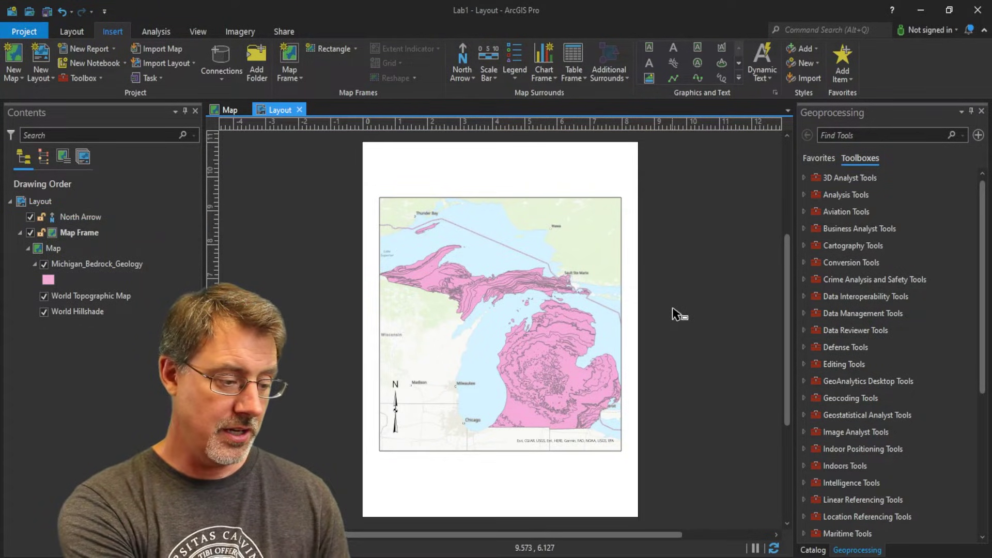
# Add a scale bar beside the north arrow and shorten it to end at 140 Miles.
pyautogui.click(497, 76)
pyautogui.click(523, 136)
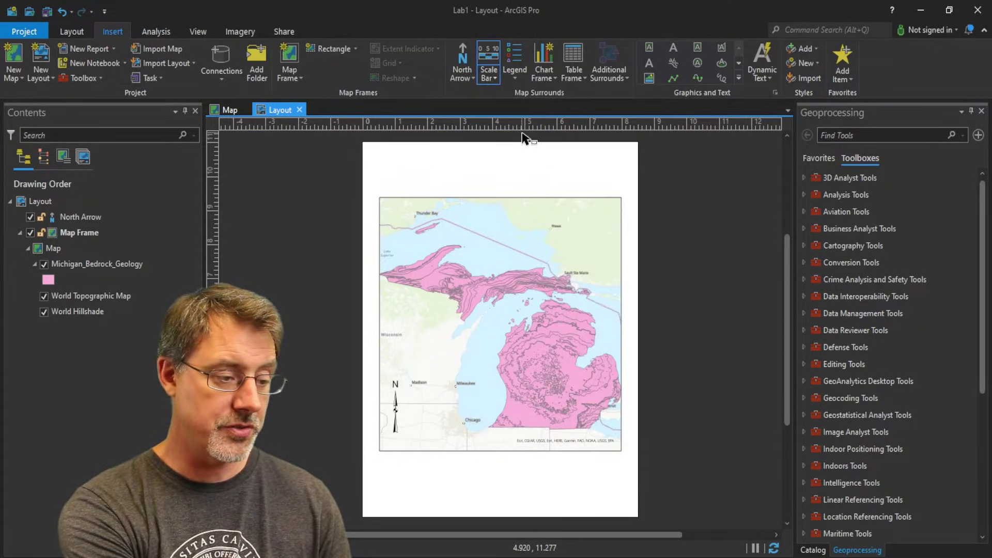
pyautogui.moveTo(415, 415); pyautogui.dragTo(501, 425)
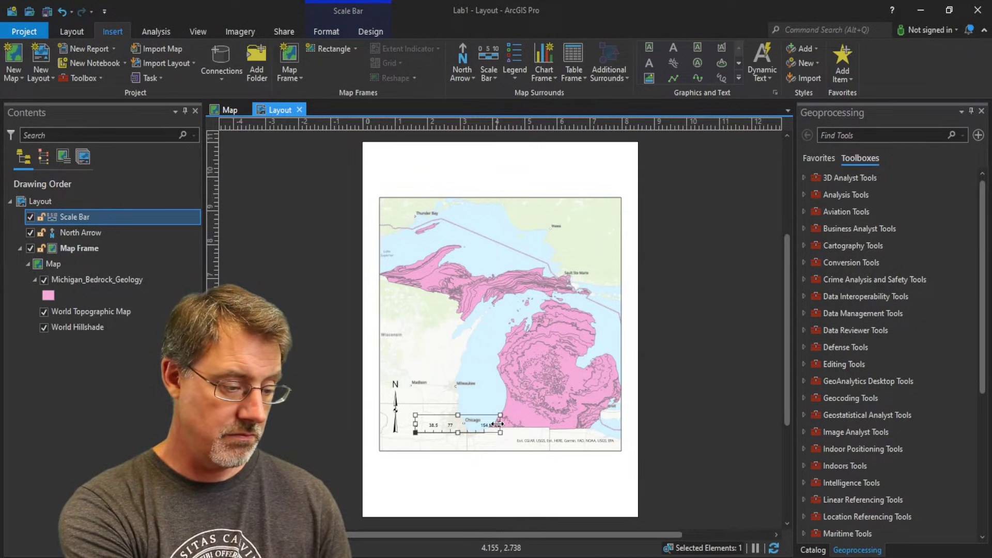
pyautogui.click(664, 420)
pyautogui.scroll(3, 494, 429)
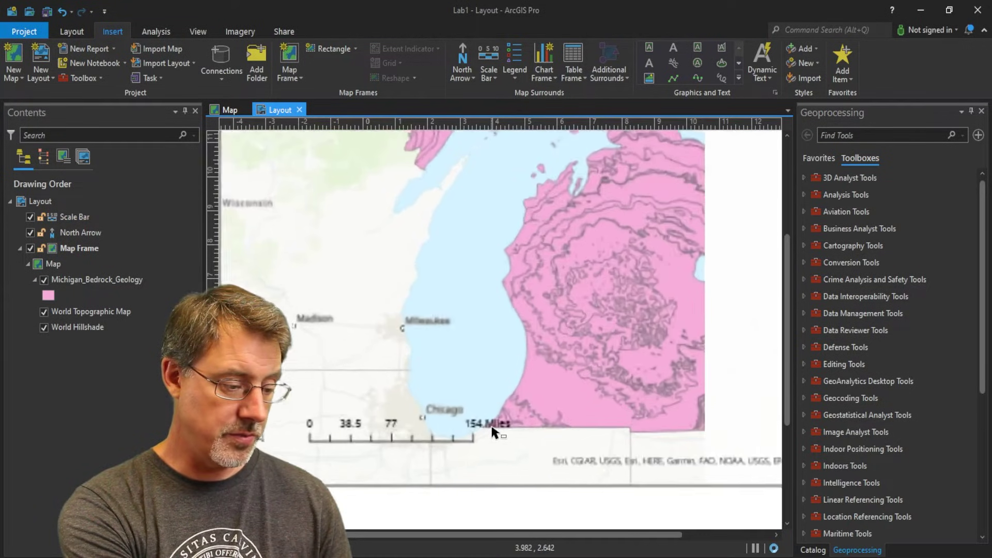
pyautogui.scroll(3, 494, 430)
pyautogui.click(450, 439)
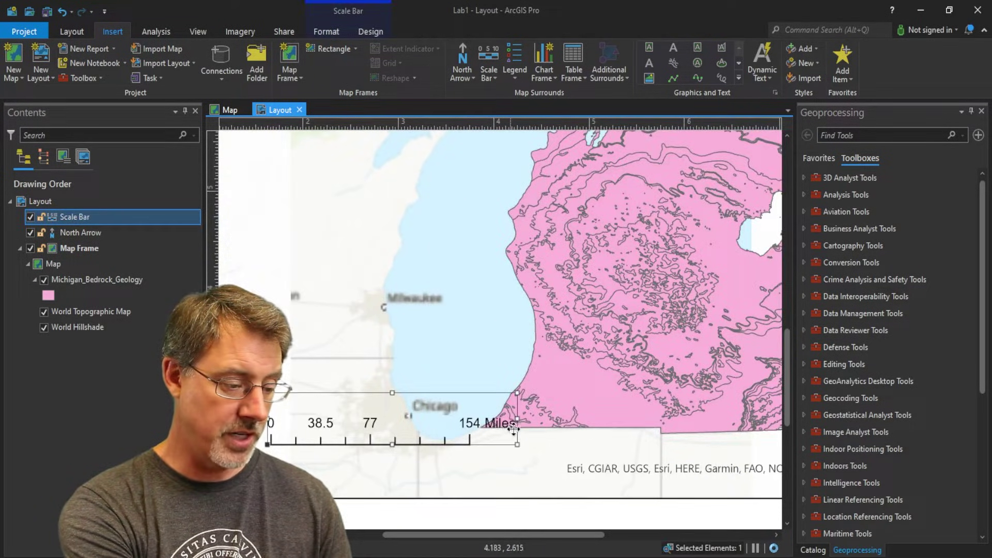
pyautogui.moveTo(514, 429); pyautogui.dragTo(490, 427)
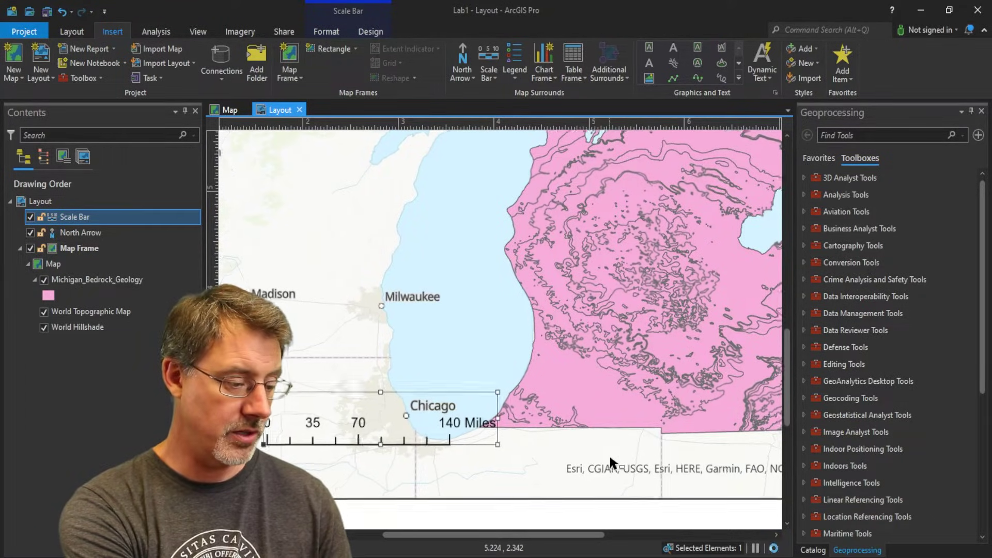
pyautogui.scroll(-5, 611, 461)
pyautogui.scroll(2, 611, 462)
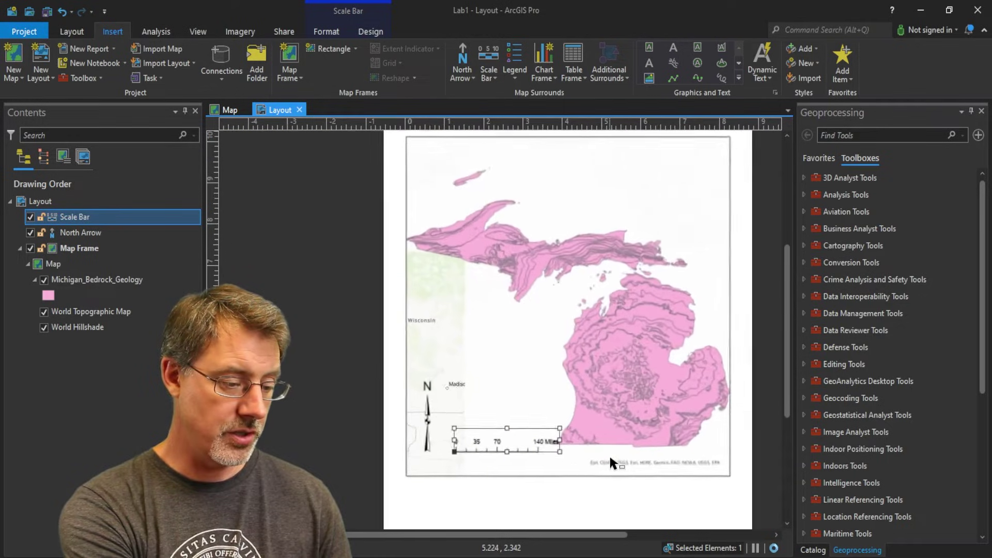
pyautogui.scroll(-2, 610, 454)
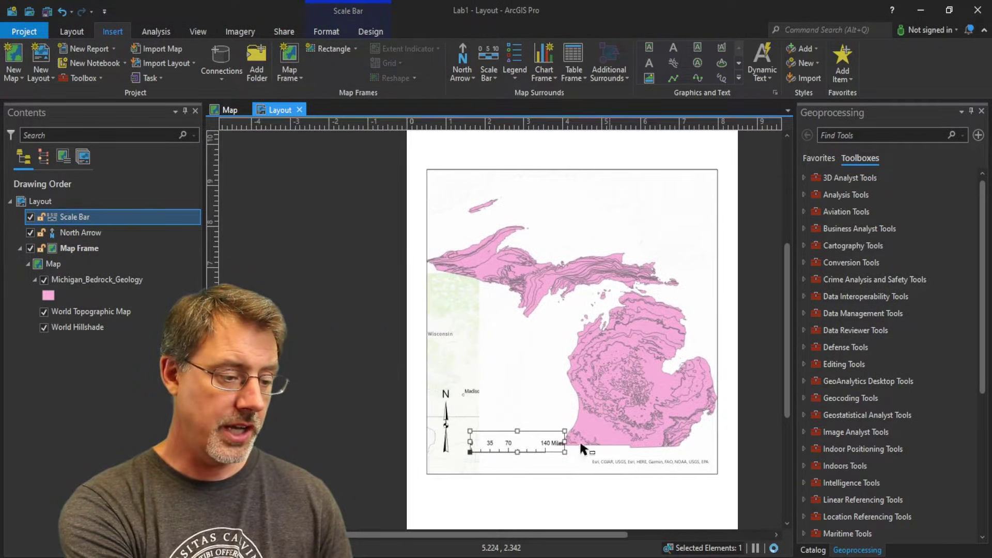
# Add a rectangle text box across the top of the map reading 'Bedrock of Michigan'.
pyautogui.click(400, 359)
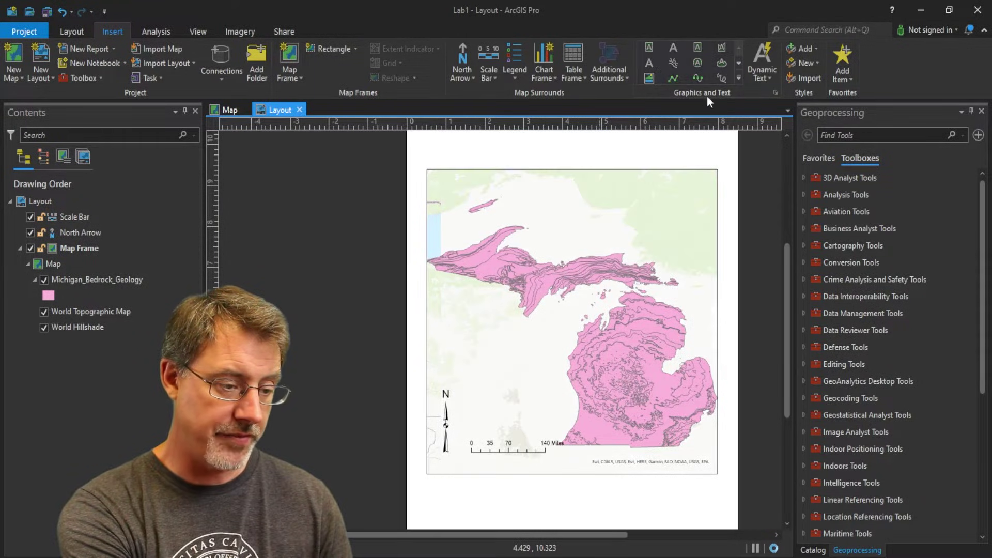
pyautogui.click(649, 48)
pyautogui.moveTo(476, 191); pyautogui.dragTo(672, 236)
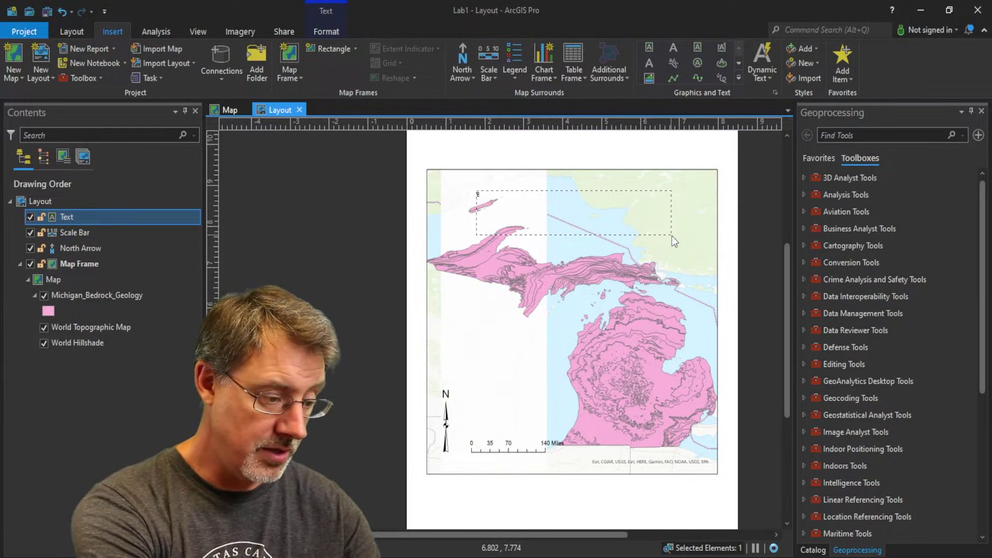
pyautogui.write('Bedrock fo')
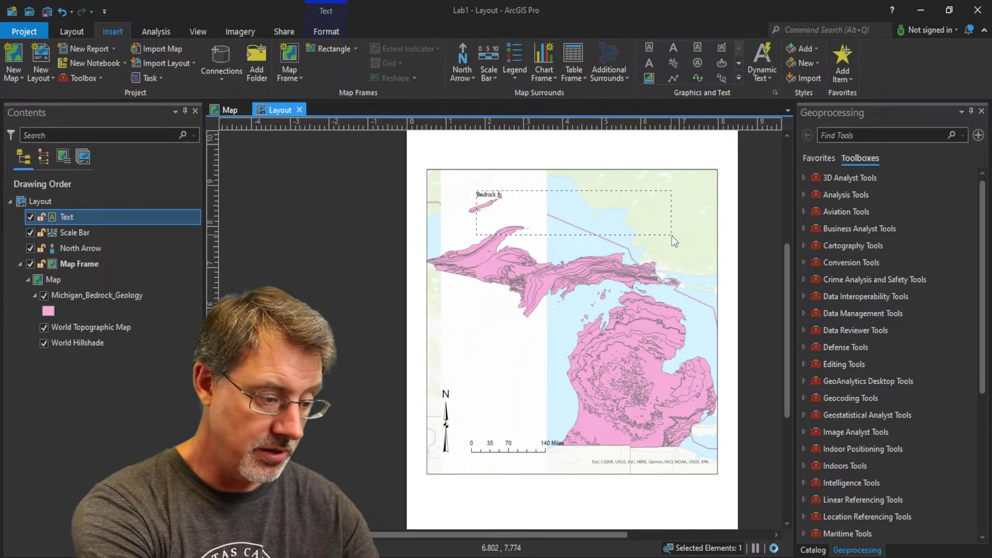
pyautogui.press('BackSpace')
pyautogui.press('BackSpace')
pyautogui.write('of')
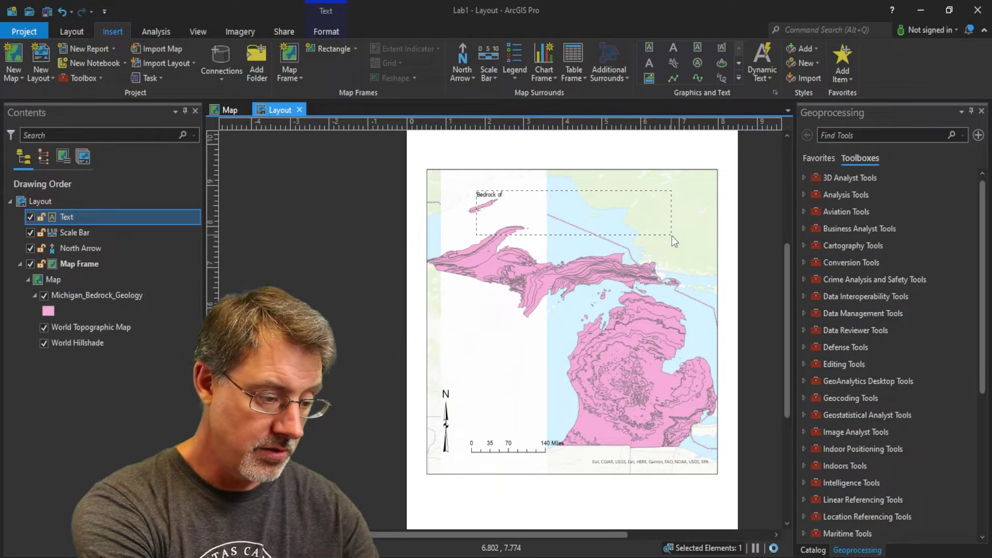
pyautogui.write(' Michigan')
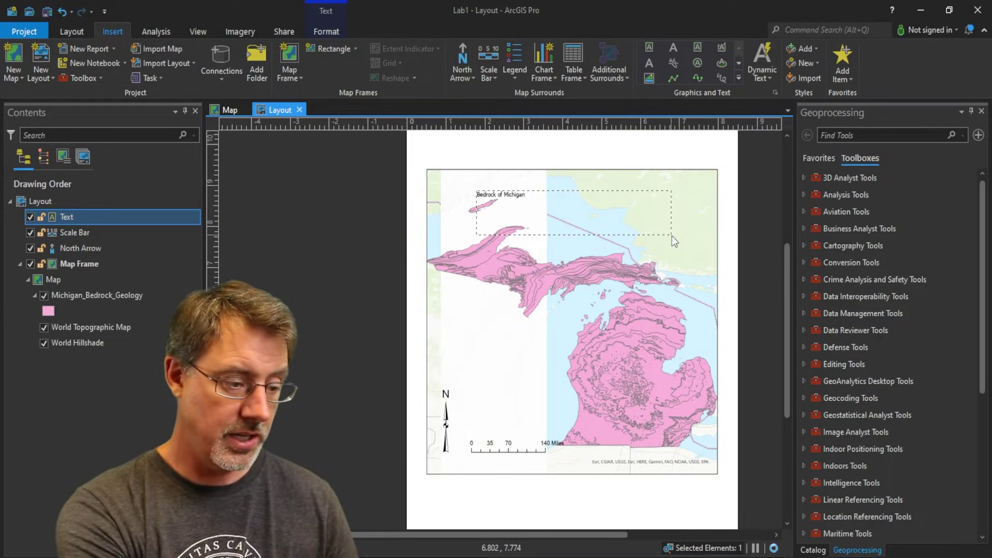
pyautogui.press('Escape')
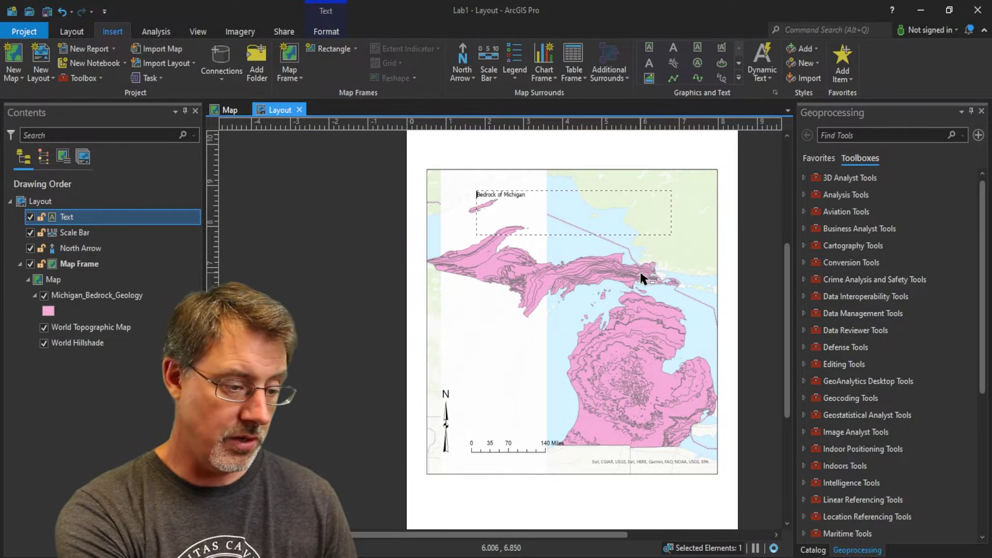
# Open the Format Text properties for the 'Bedrock of Michigan' title and keep it selected.
pyautogui.doubleClick(506, 201)
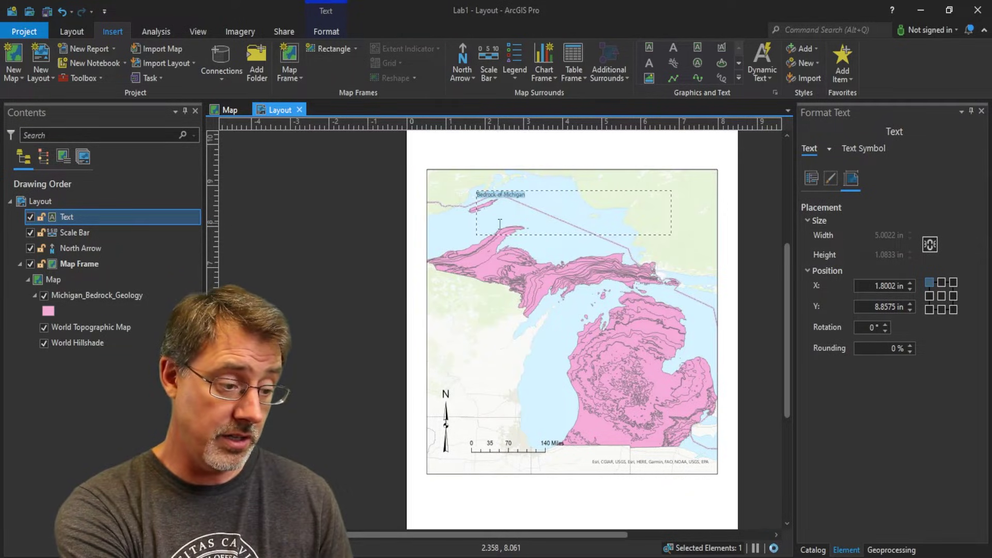
pyautogui.click(513, 440)
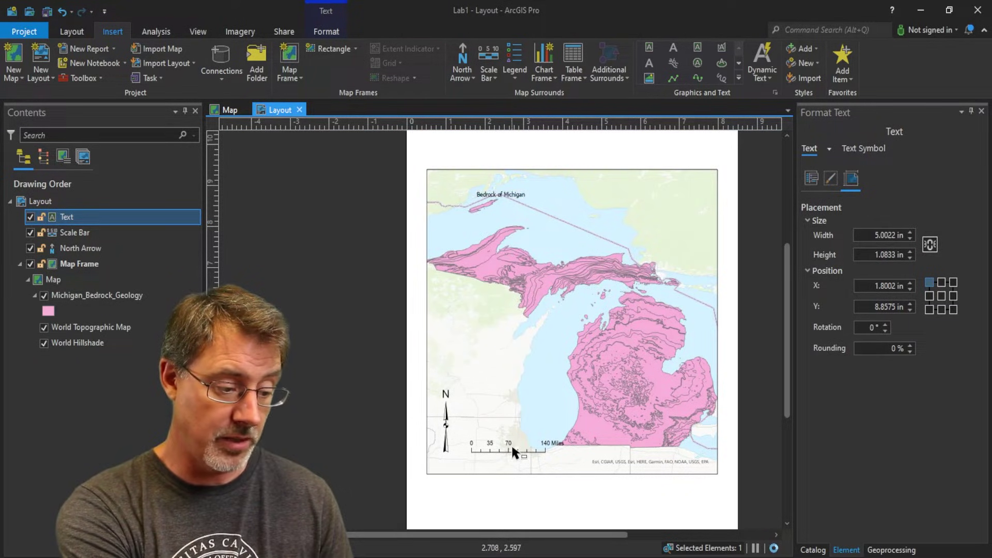
pyautogui.click(500, 195)
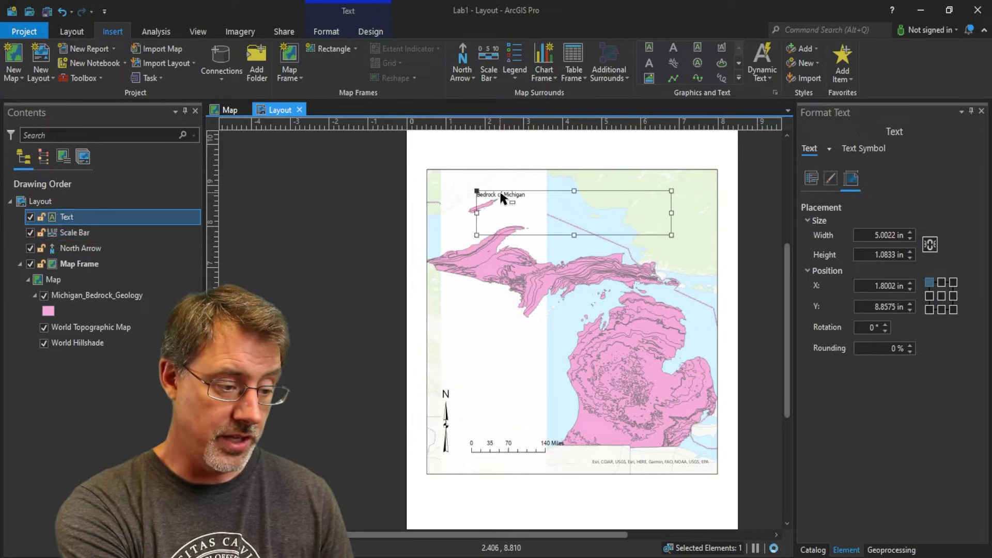
pyautogui.rightClick(501, 196)
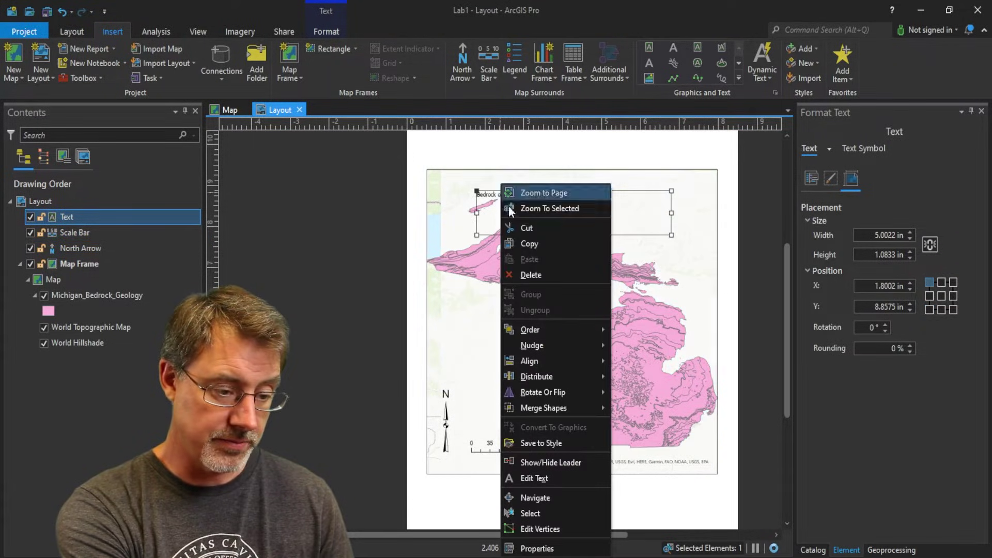
pyautogui.click(566, 549)
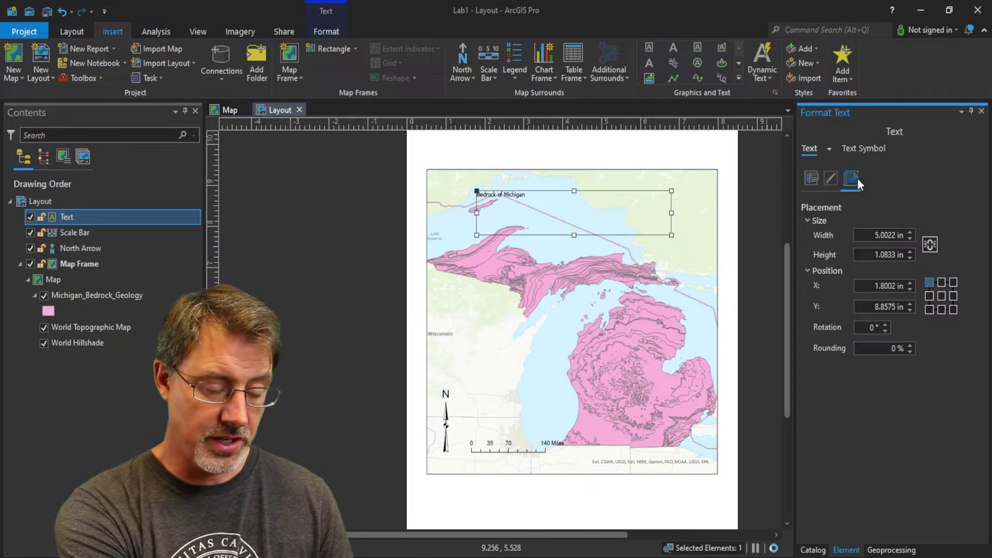
pyautogui.click(519, 451)
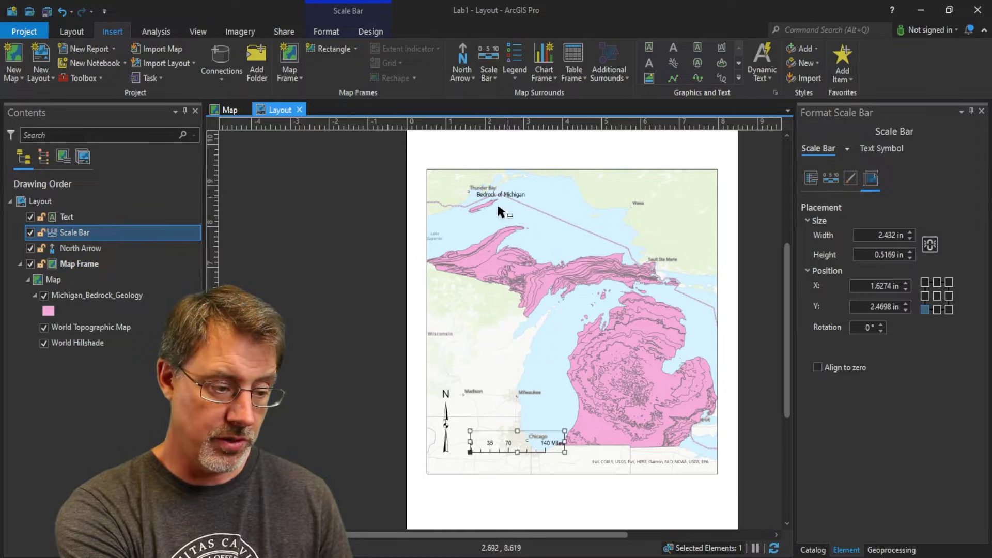
pyautogui.click(445, 402)
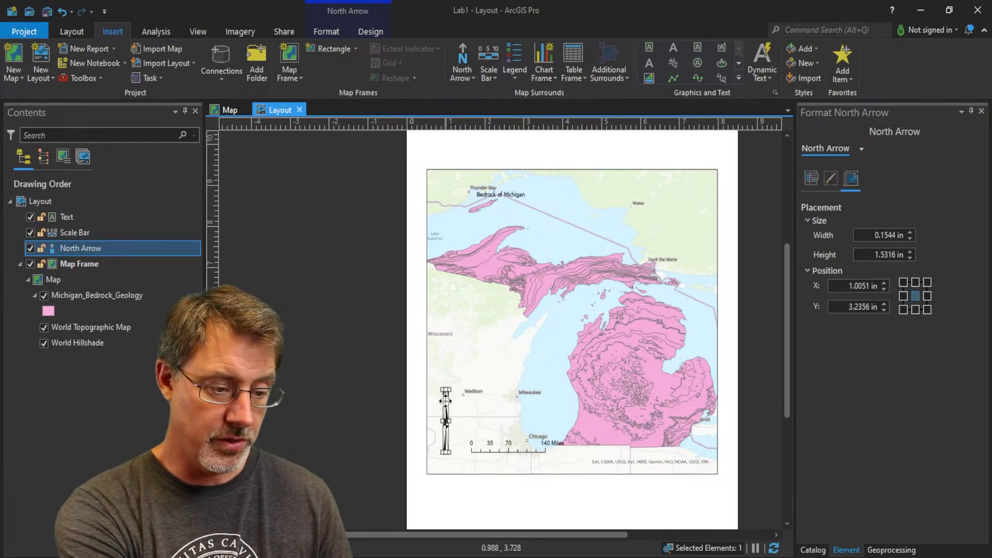
pyautogui.click(501, 195)
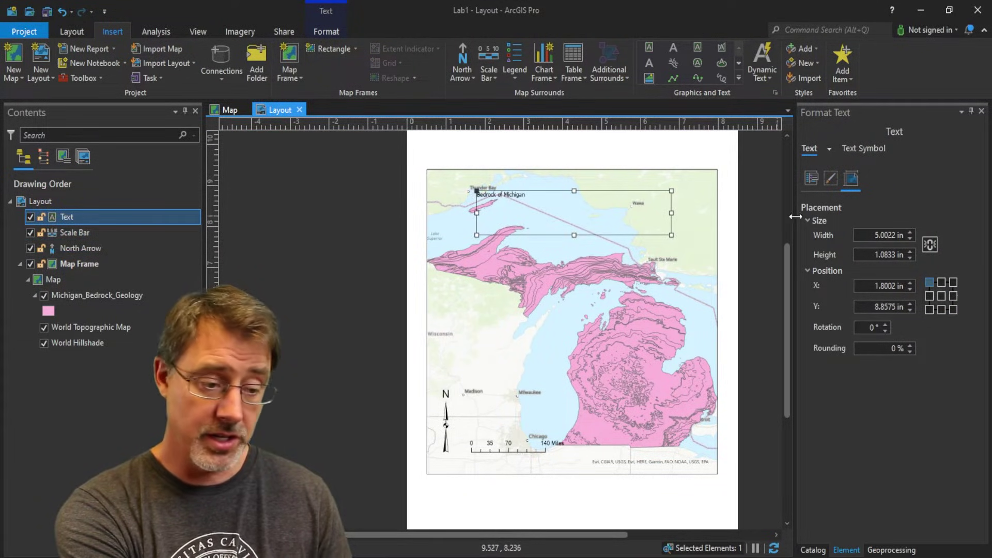
# Apply a 28 pt text size to the title and shift it slightly right and down.
pyautogui.click(861, 148)
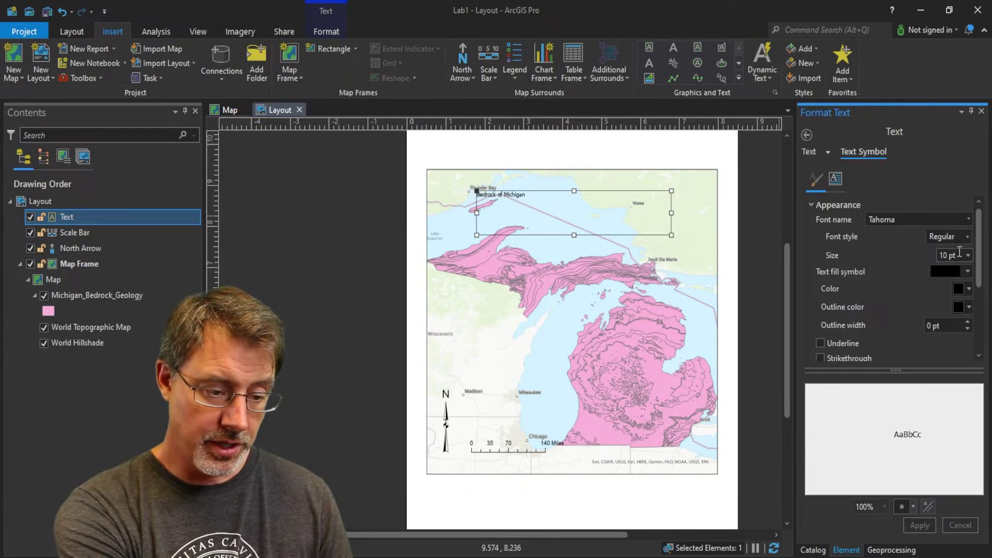
pyautogui.click(967, 255)
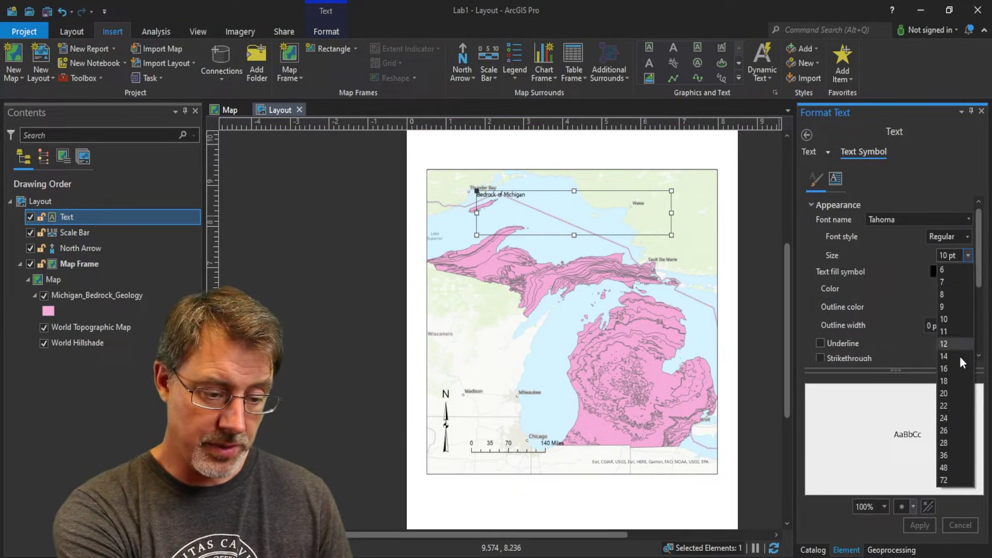
pyautogui.click(952, 443)
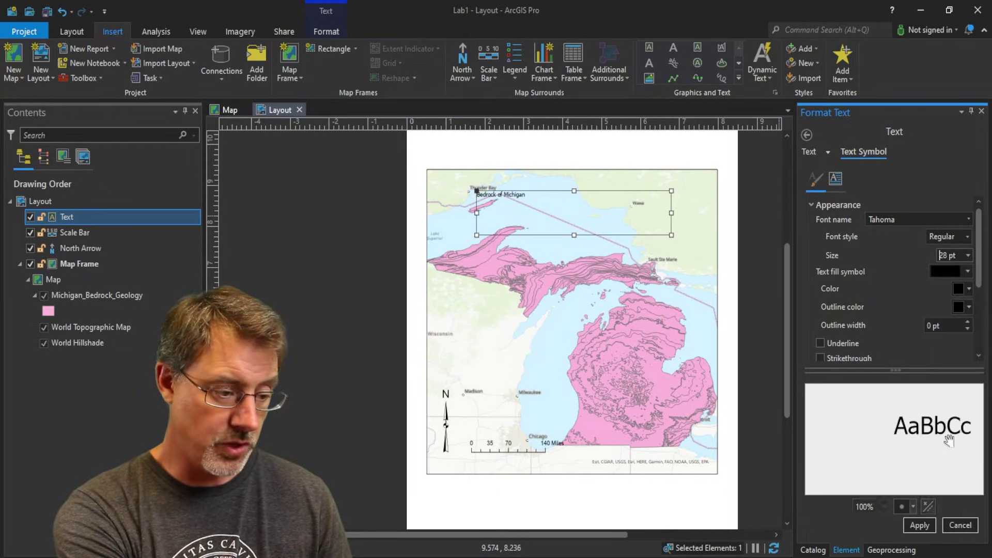
pyautogui.click(920, 525)
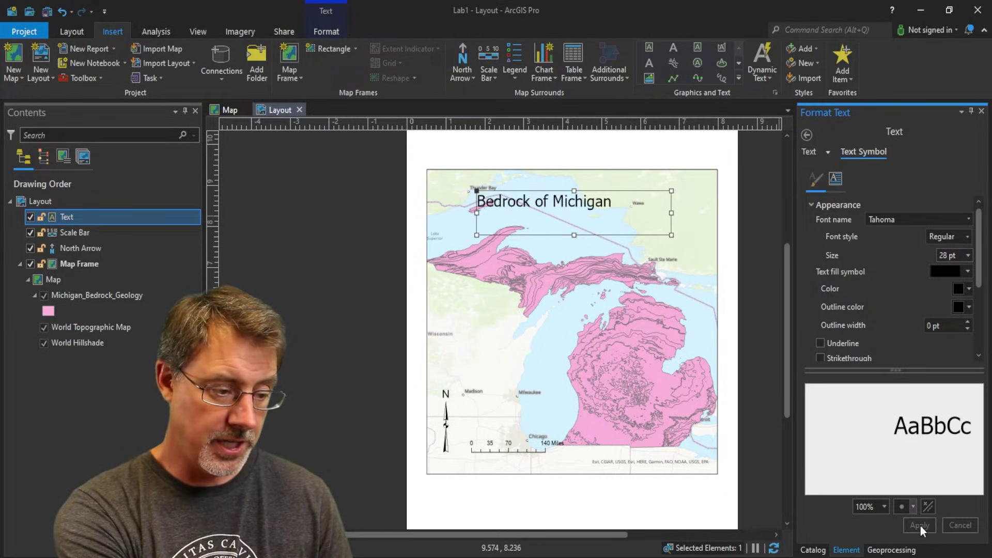
pyautogui.click(349, 256)
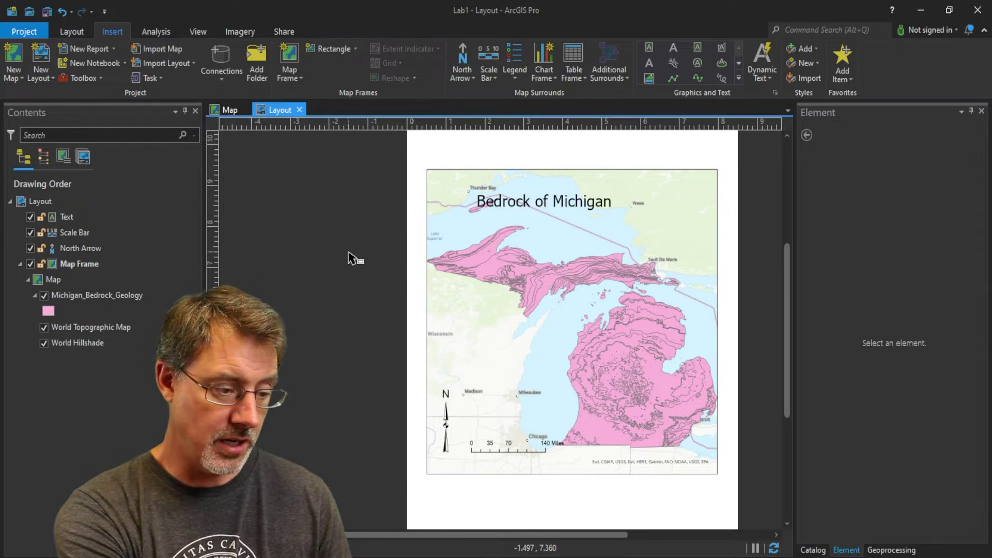
pyautogui.moveTo(505, 208); pyautogui.dragTo(537, 212)
pyautogui.click(368, 242)
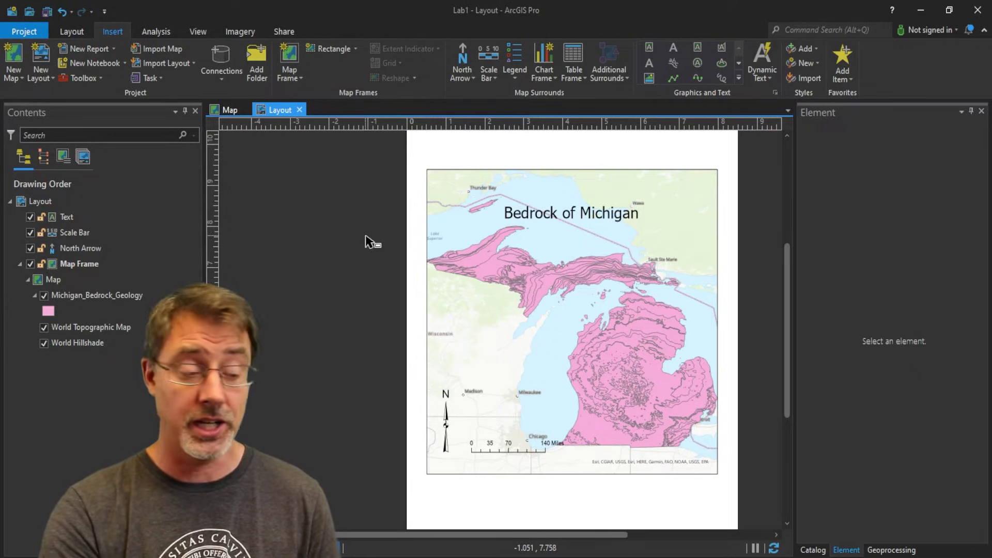
# Open Export Layout from the Share tab, keeping JPEG as the file type.
pyautogui.click(284, 32)
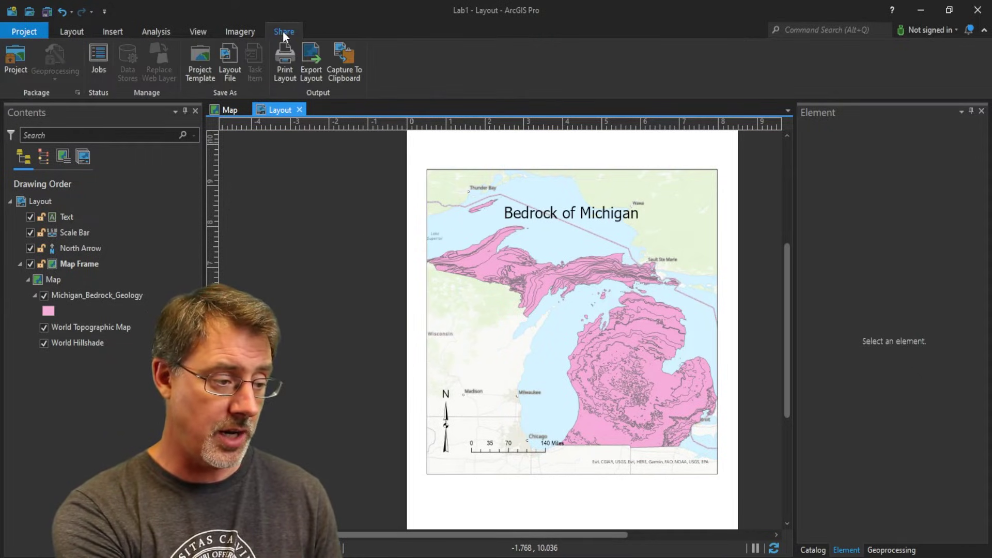
pyautogui.click(310, 77)
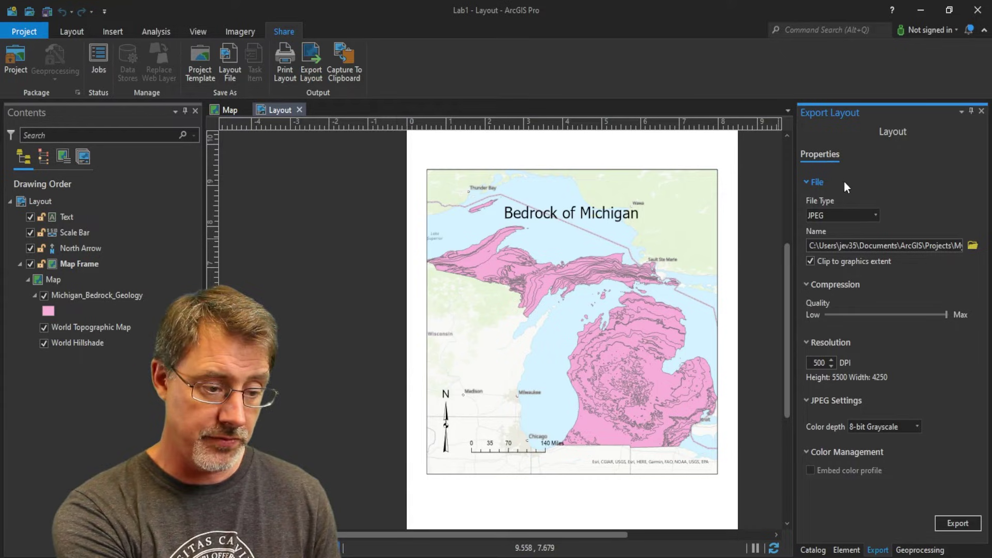
pyautogui.click(875, 214)
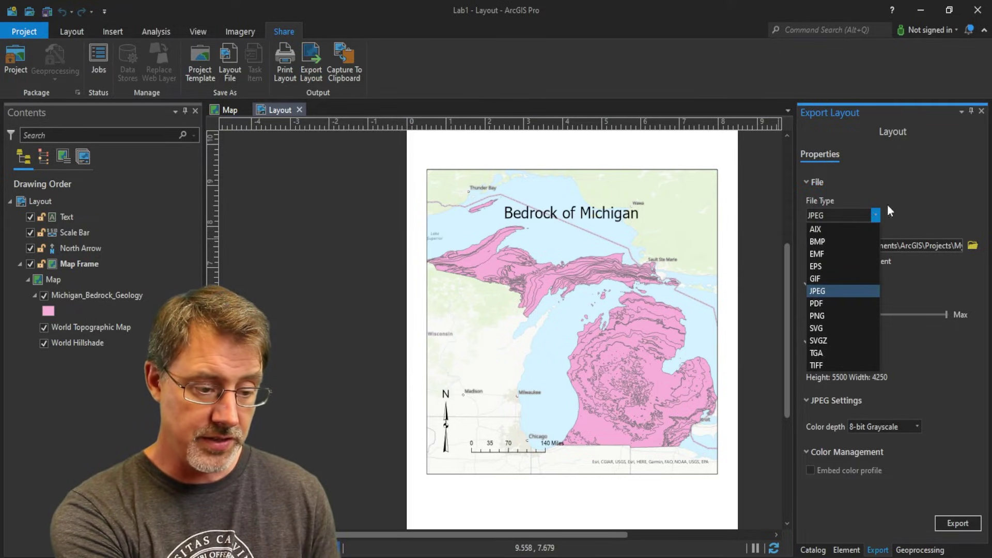
pyautogui.click(924, 190)
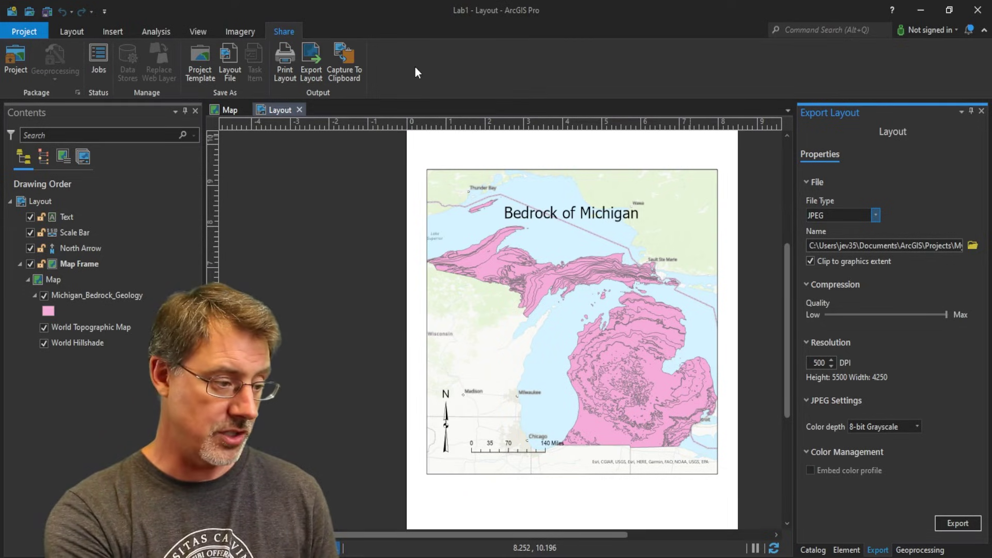
# Open the ArcGIS Sign In window from the 'Not signed in' account menu.
pyautogui.click(928, 32)
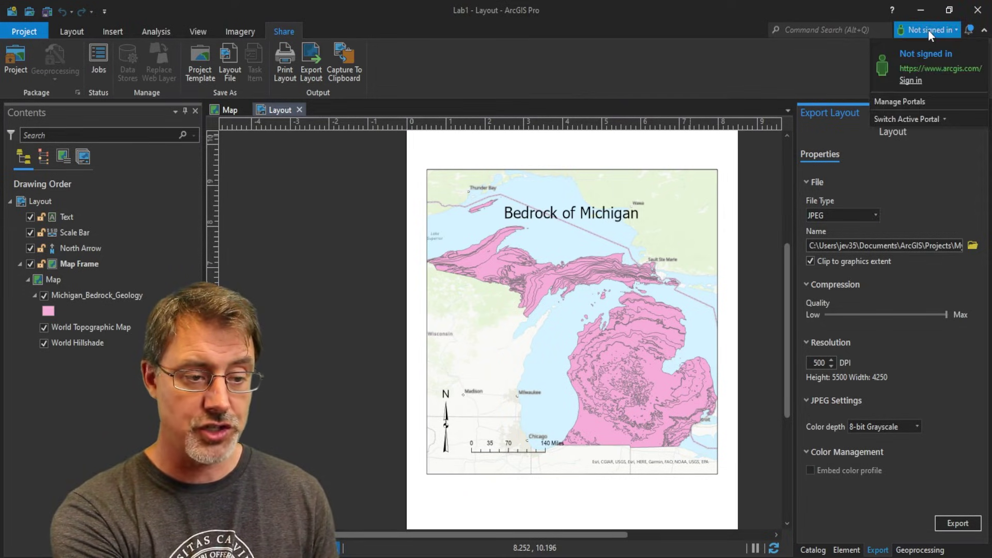
pyautogui.click(918, 81)
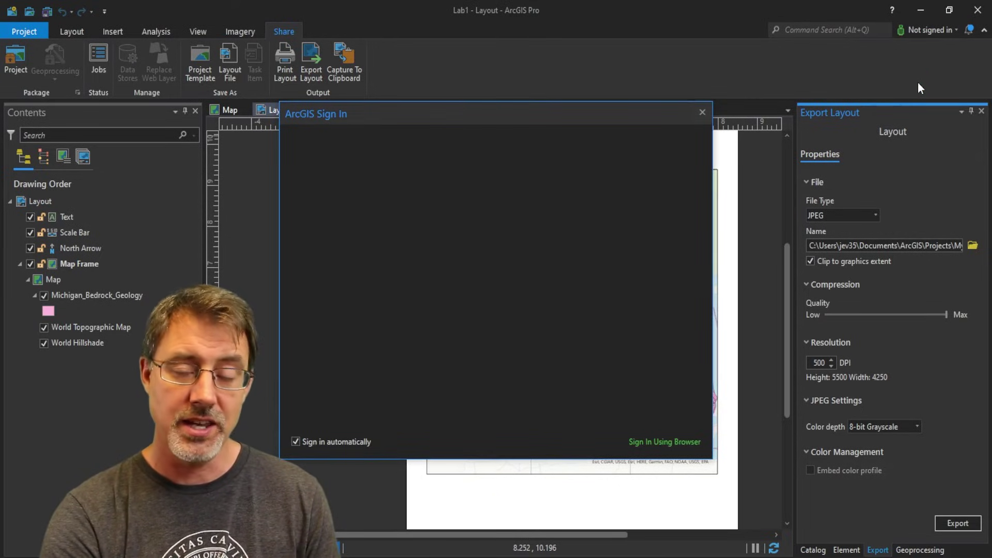